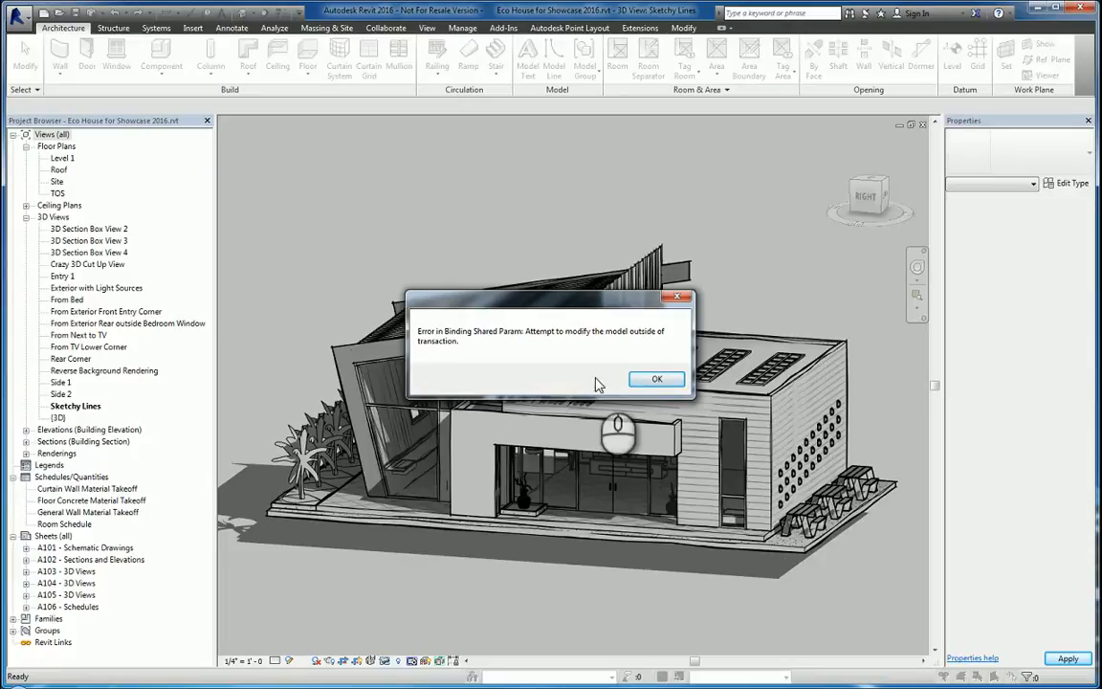
- Dismiss the shared parameter binding error dialogs over the Eco House 3D view
left_click(658, 380)
left_click(659, 379)
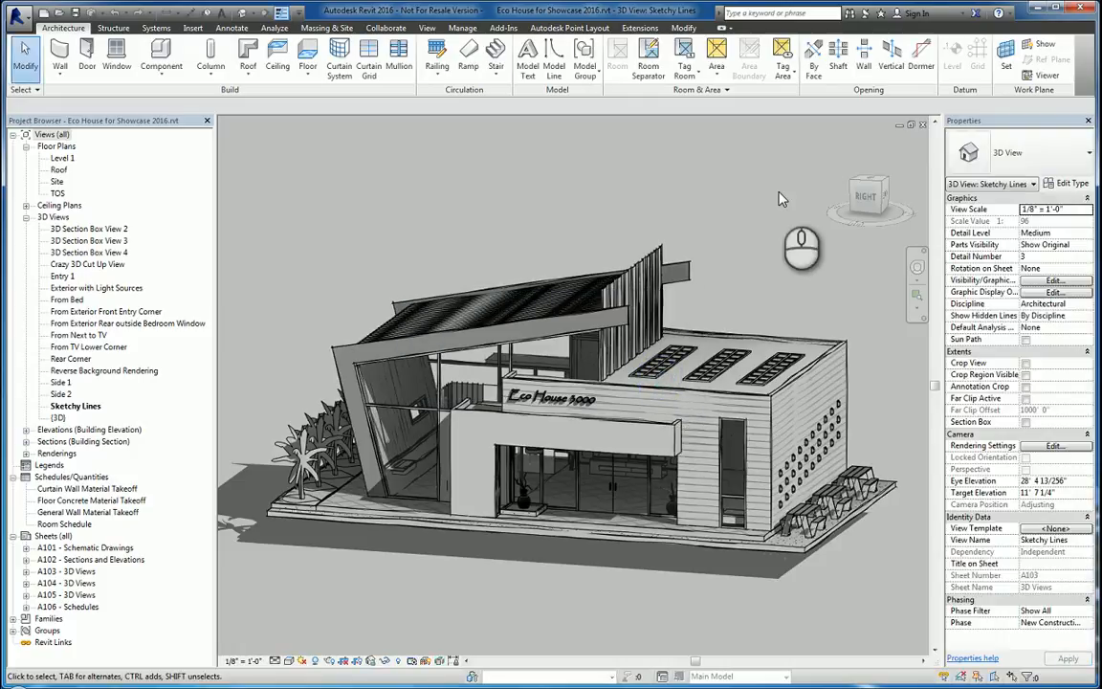
left_click(779, 191)
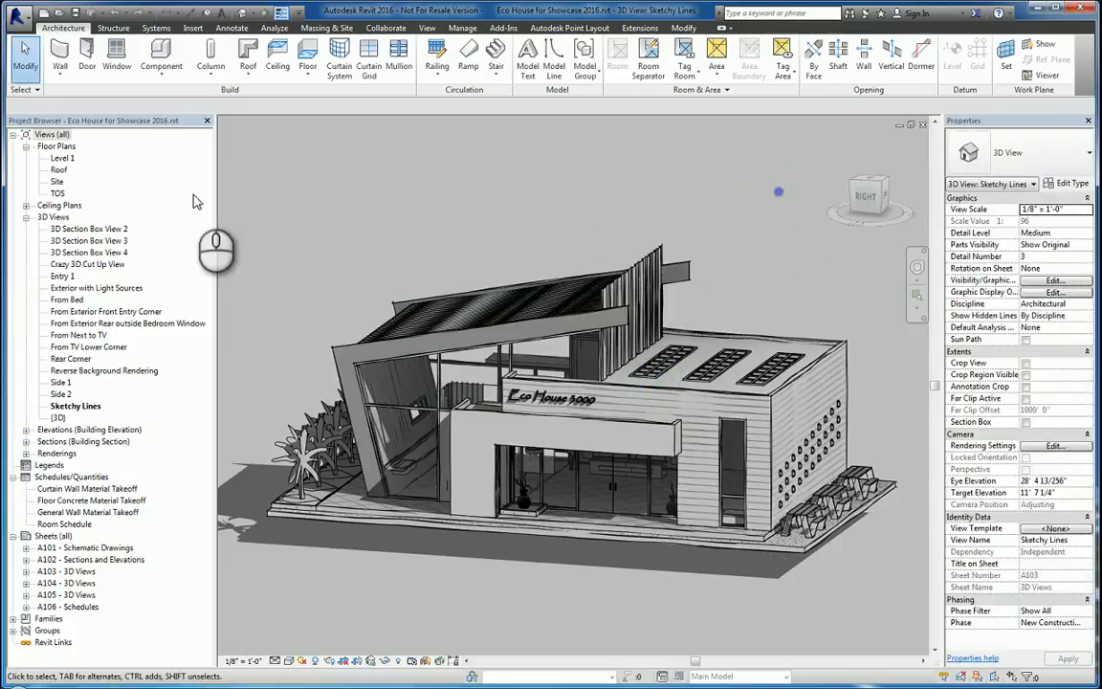
- Try to send the house model to Showcase with the Realistic Presentation workflow, cancelling at the environment ground level entry
left_click(16, 13)
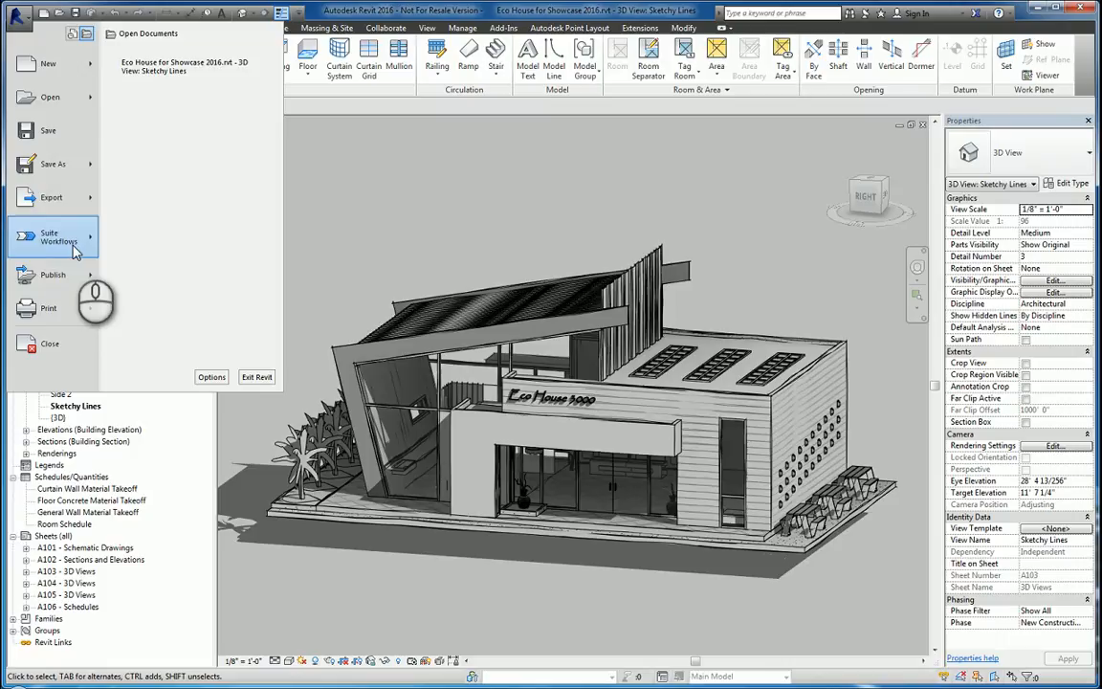
mouse_move(88, 234)
left_click(153, 265)
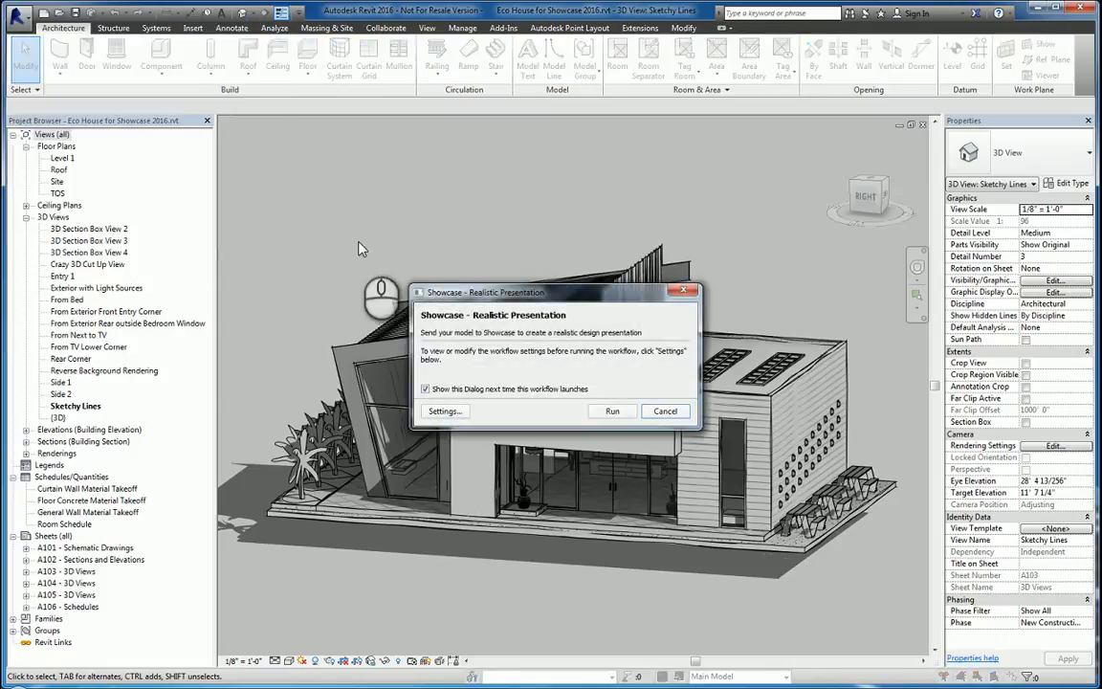
left_click(610, 411)
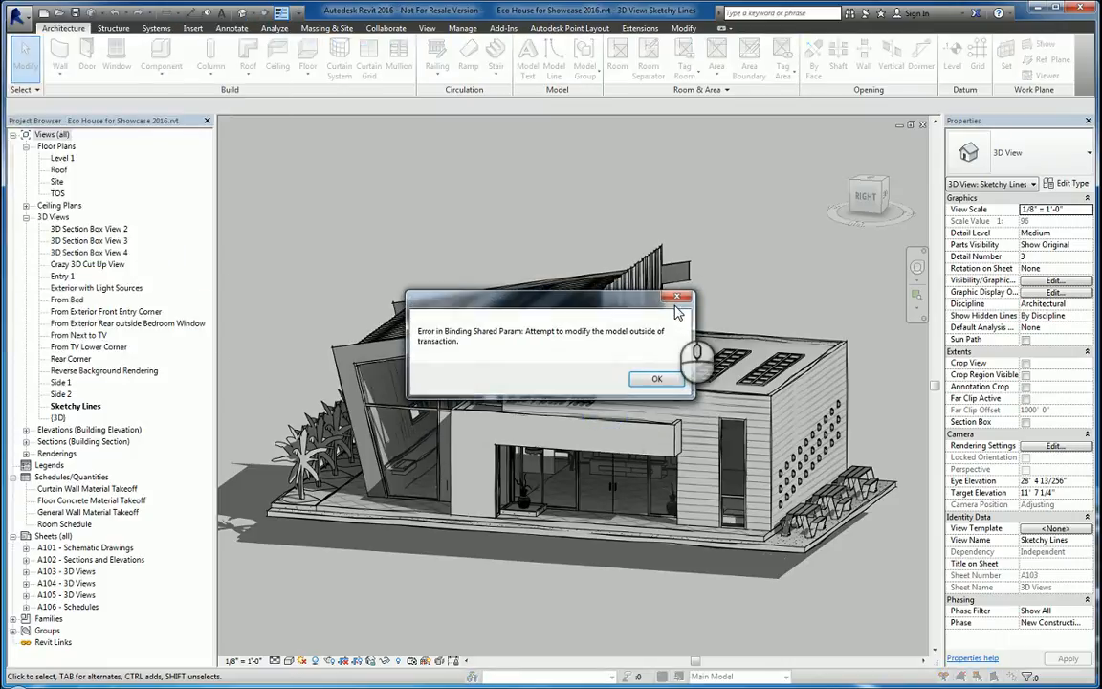
left_click(671, 383)
left_click(666, 382)
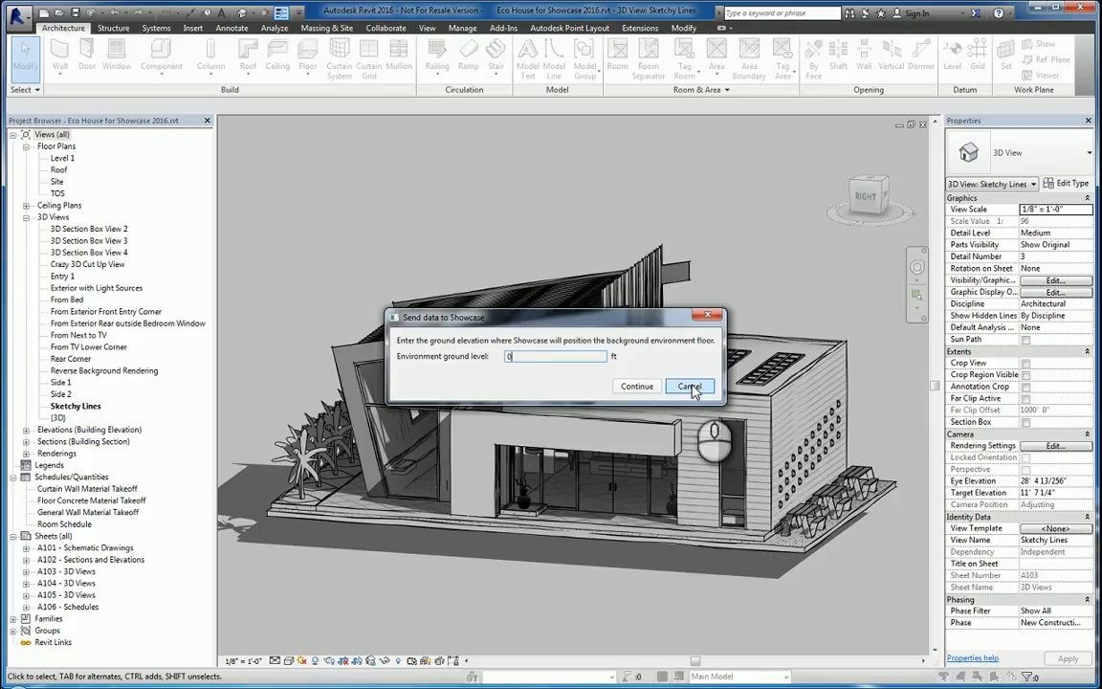
left_click(689, 386)
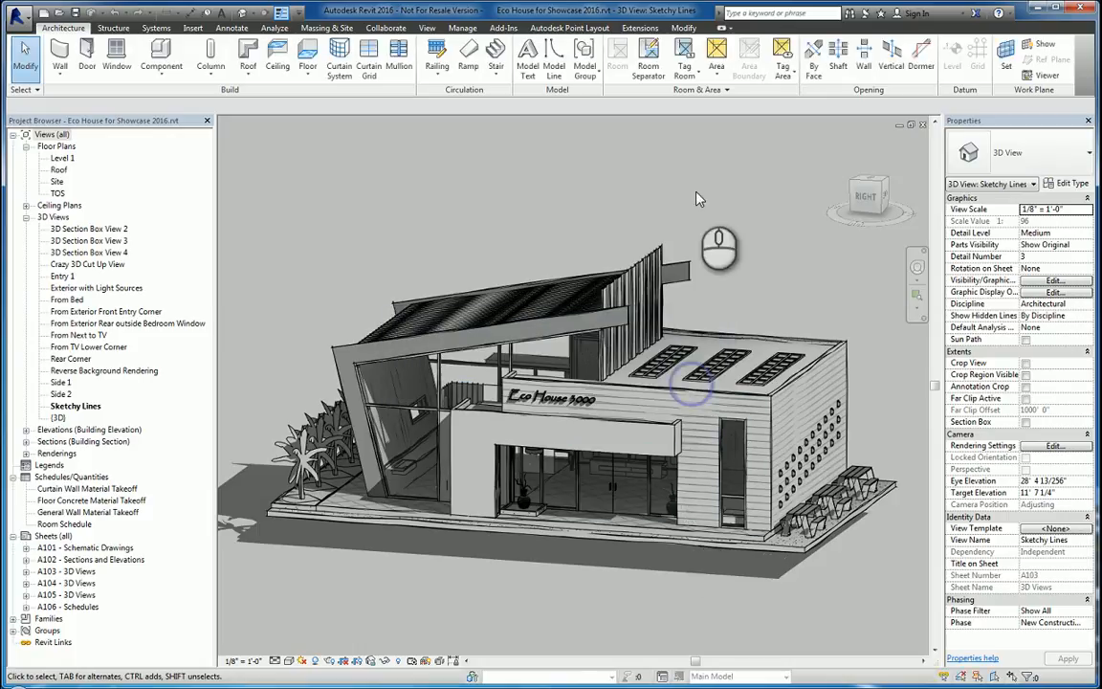
- Examine the project's shared parameters and the location of their source file, leaving the settings as they are
left_click(469, 32)
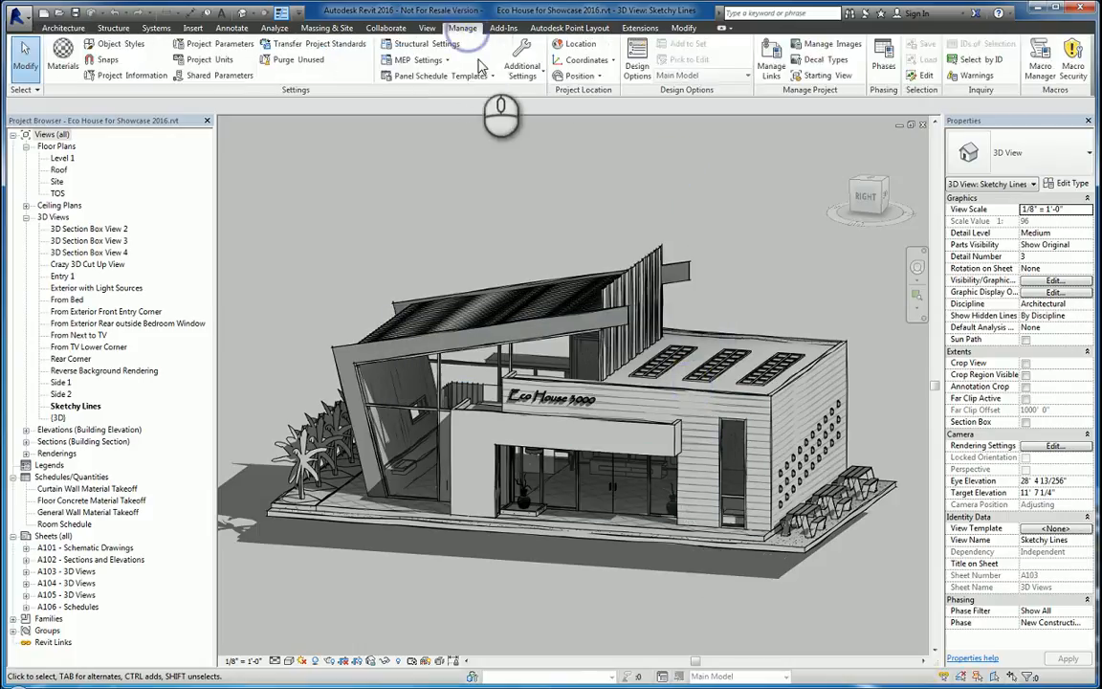
left_click(229, 77)
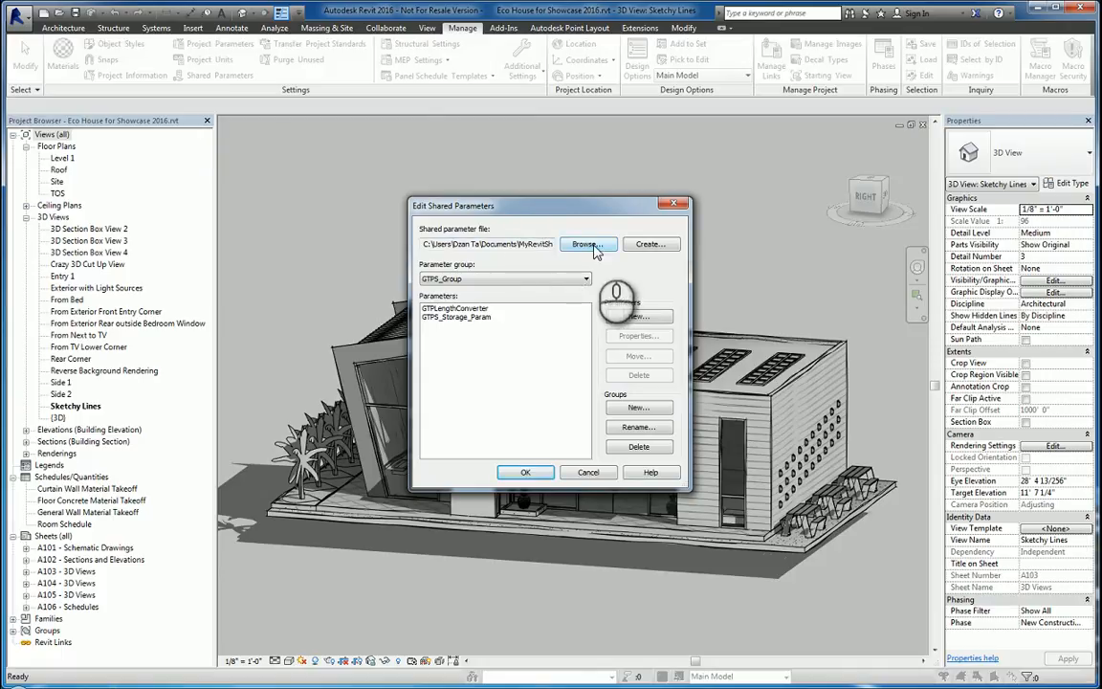
left_click(586, 245)
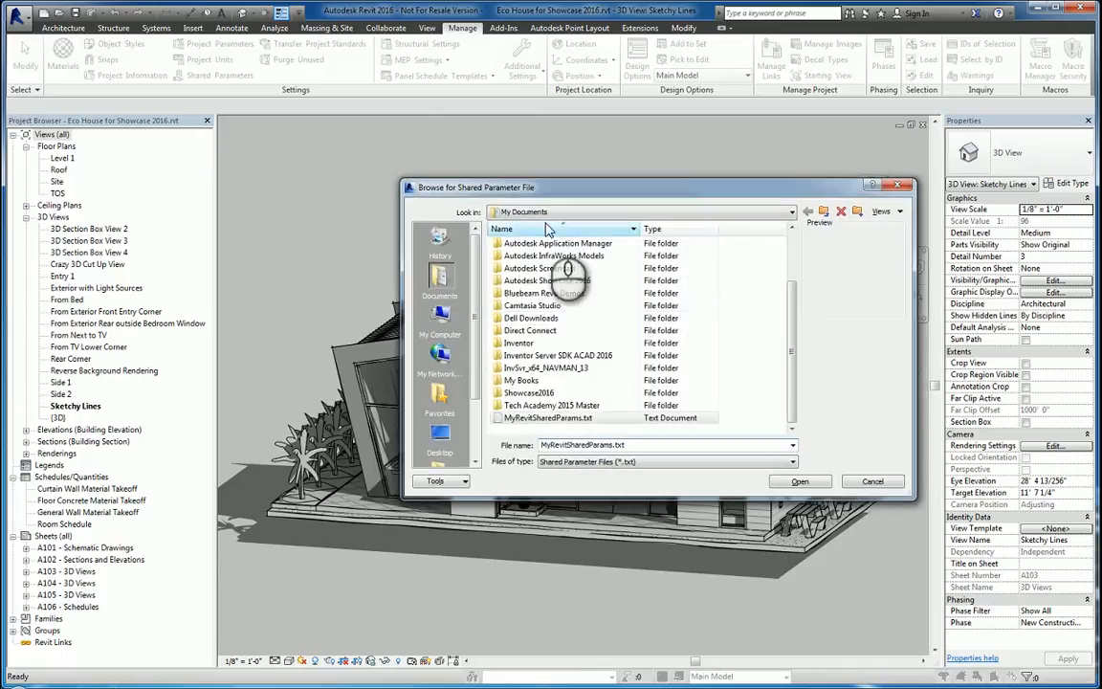
left_click(617, 419)
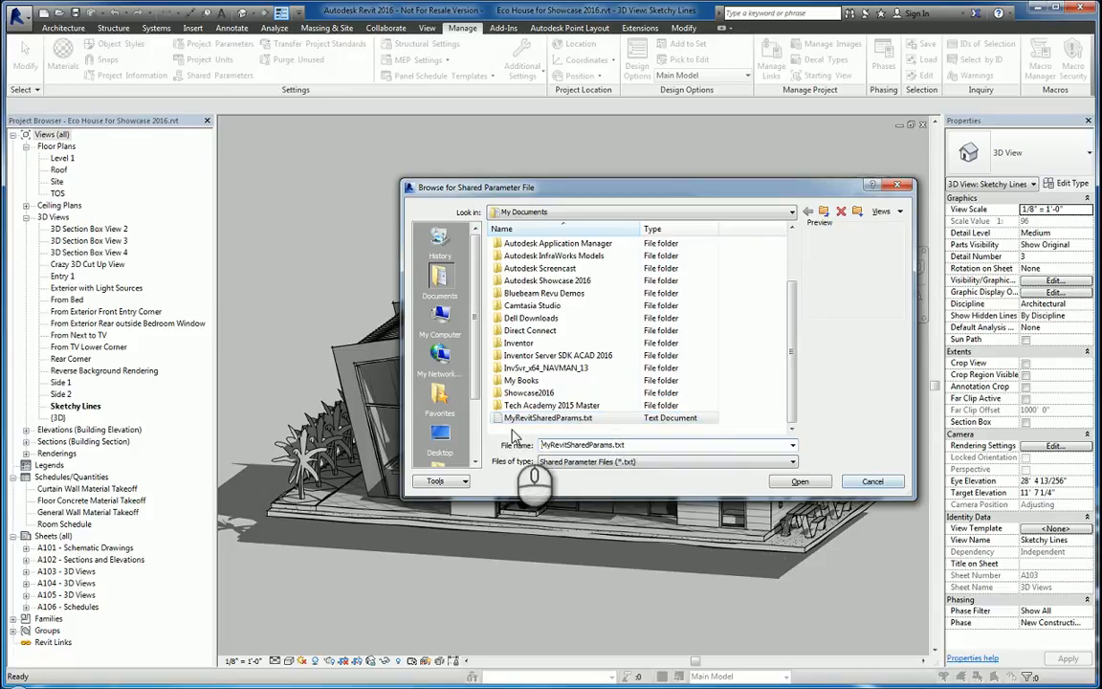
left_click(872, 483)
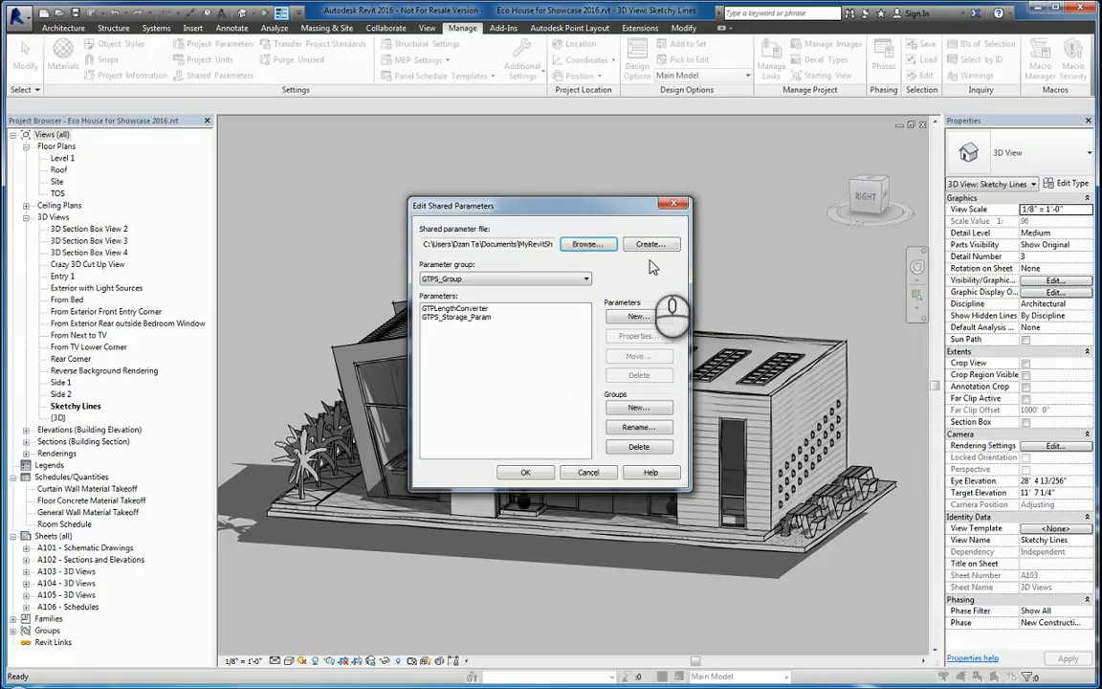
left_click(587, 473)
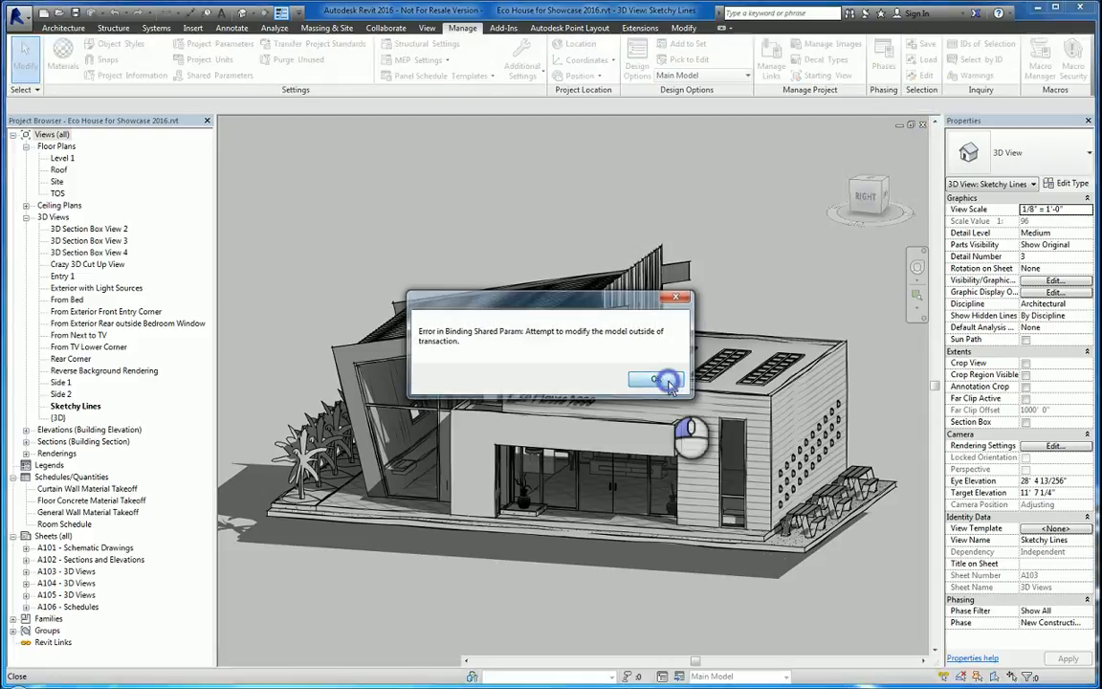
- Dismiss the error dialog, switch to Windows Explorer and delete MyRevitSharedParams.txt from the Documents library
left_click(655, 377)
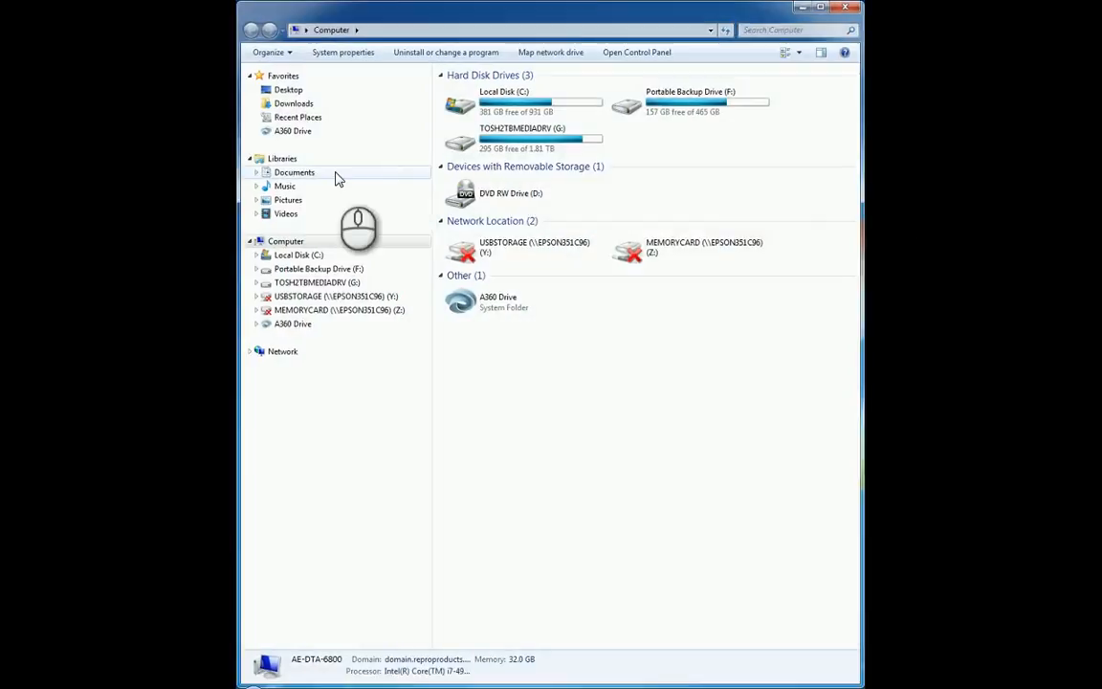
left_click(337, 179)
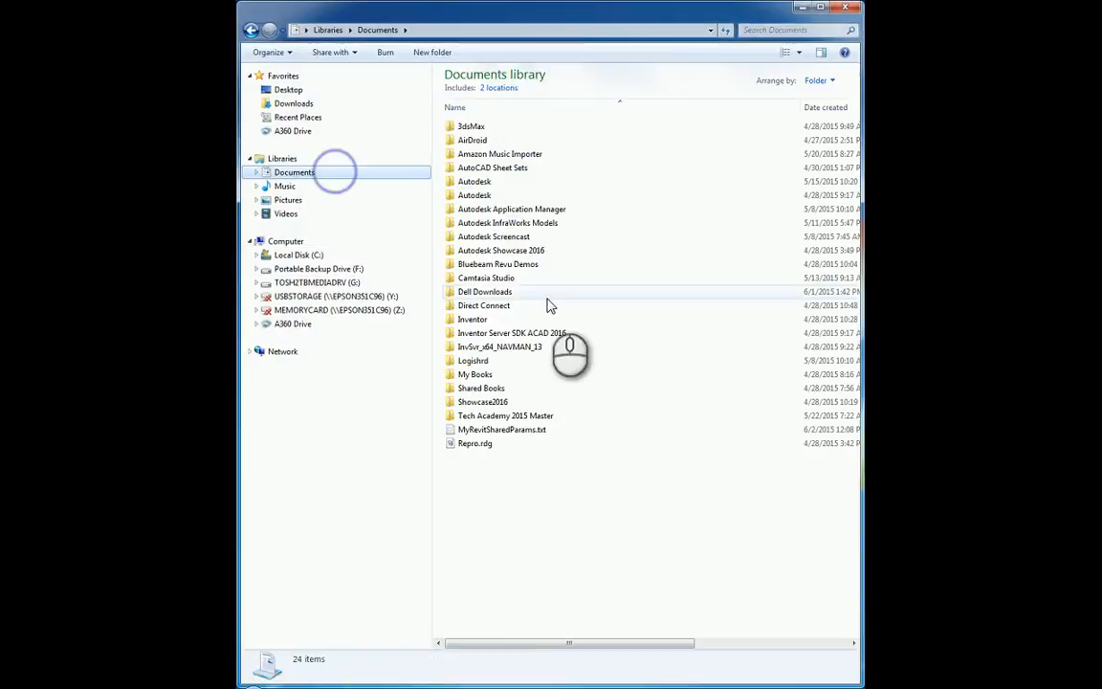
right_click(552, 427)
left_click(617, 363)
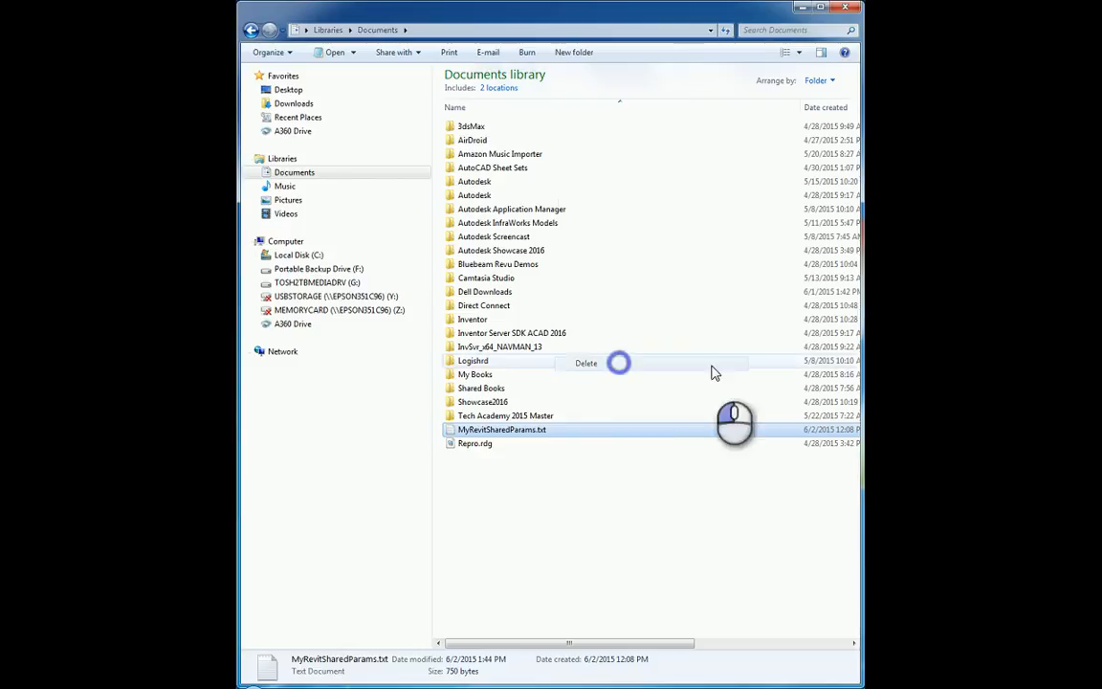
left_click(936, 403)
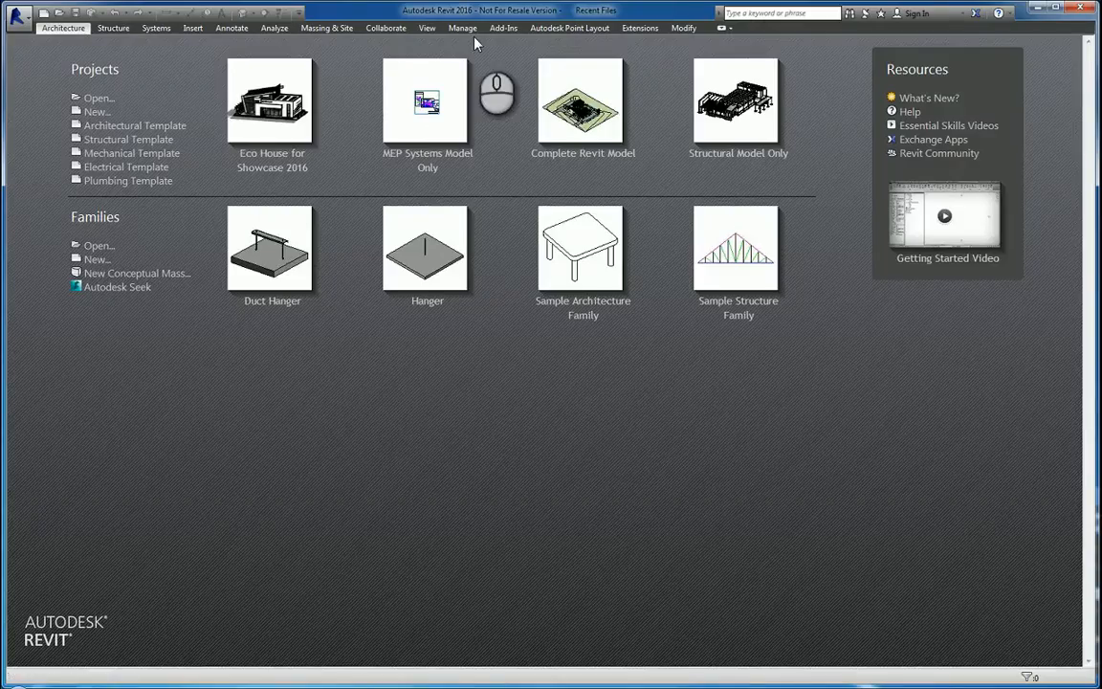
- In Revit, start a new project from the Architectural Template and dismiss the error dialog
left_click(463, 27)
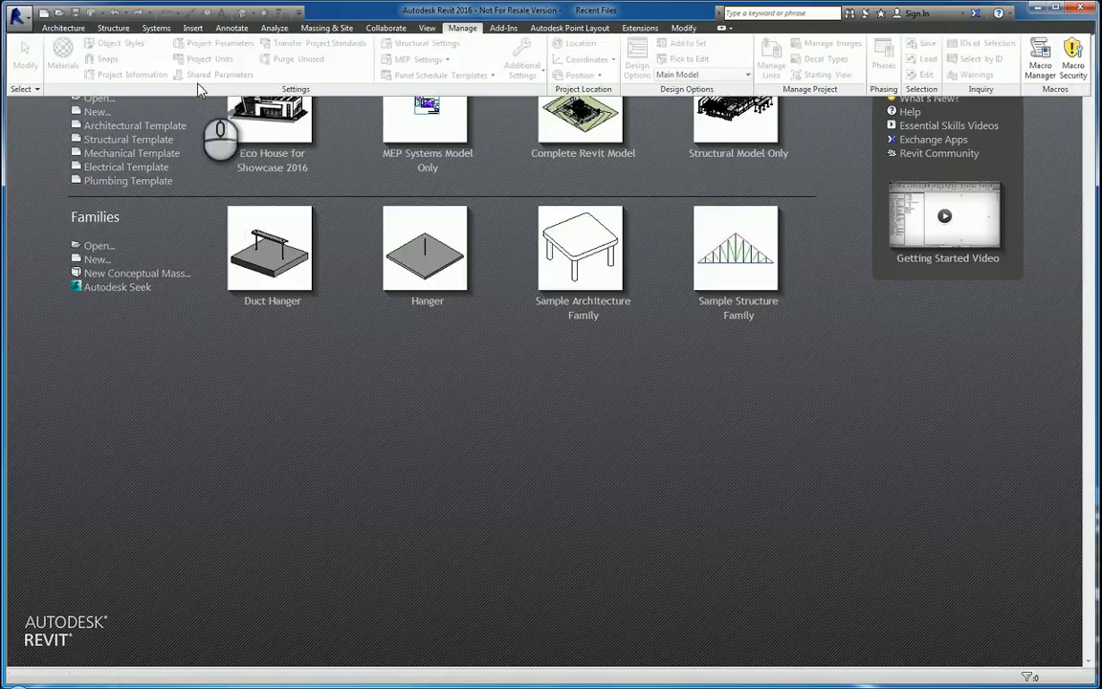
left_click(194, 388)
left_click(135, 125)
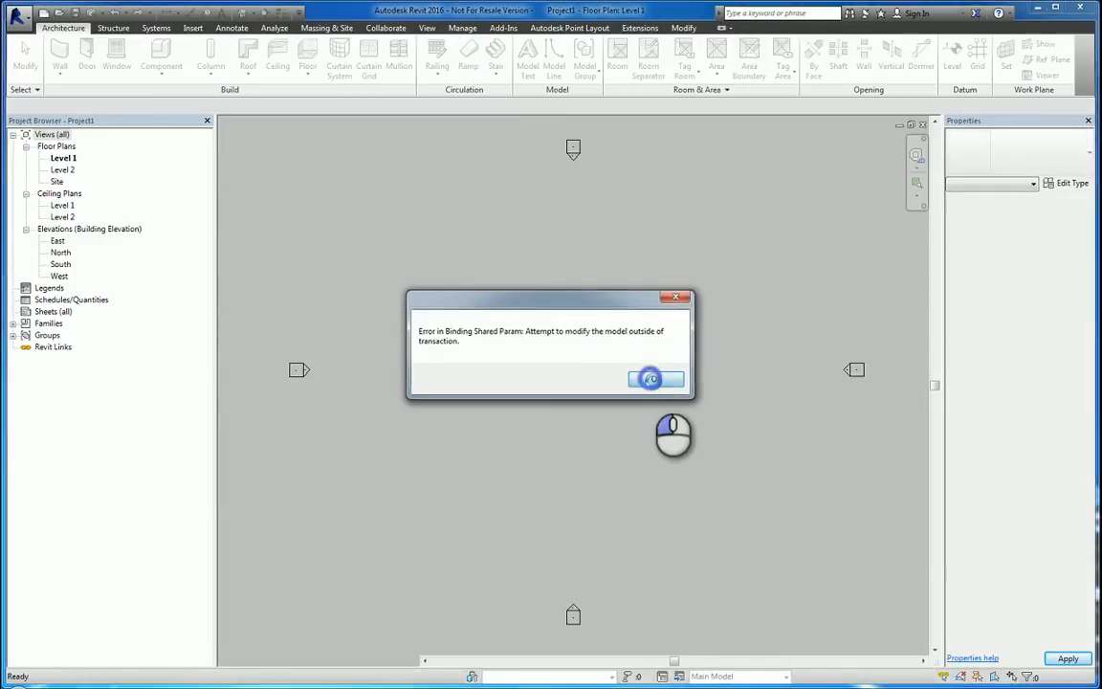
left_click(653, 380)
- Open the new project's shared parameters and check the source file's location and the available parameter groups
left_click(462, 27)
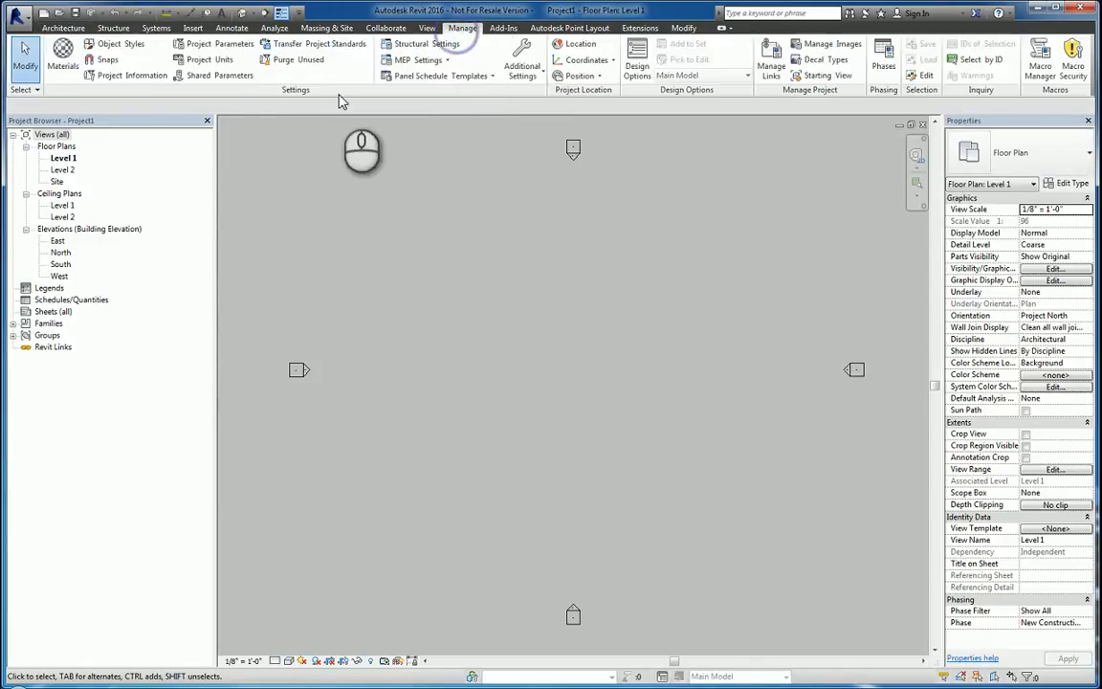
left_click(196, 74)
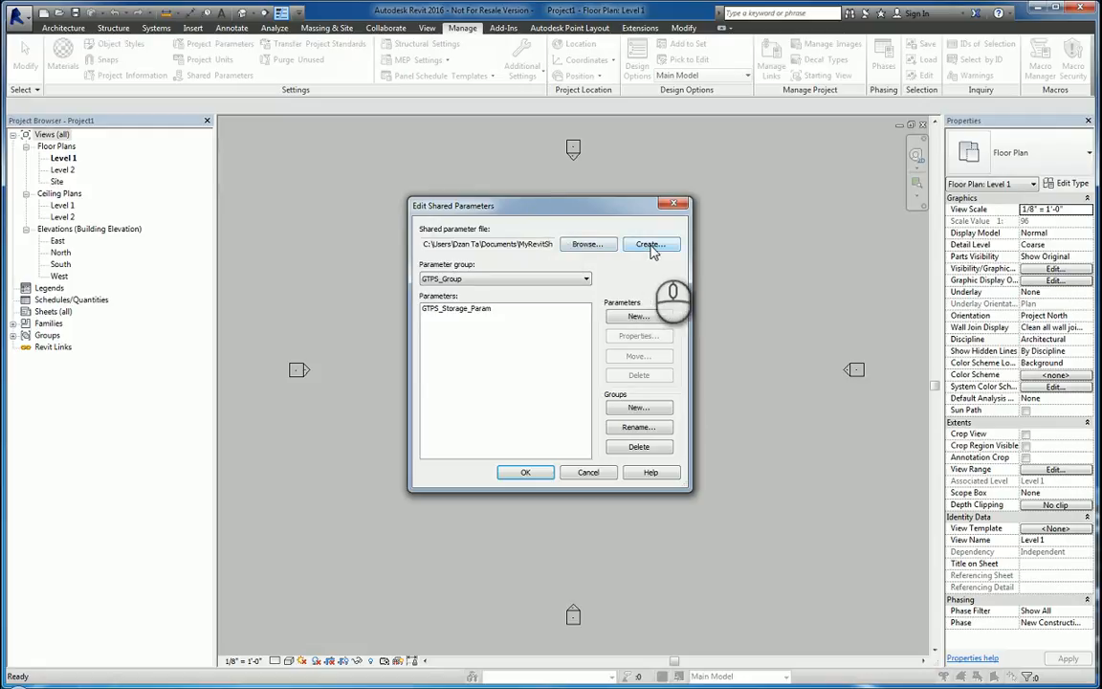
left_click(574, 244)
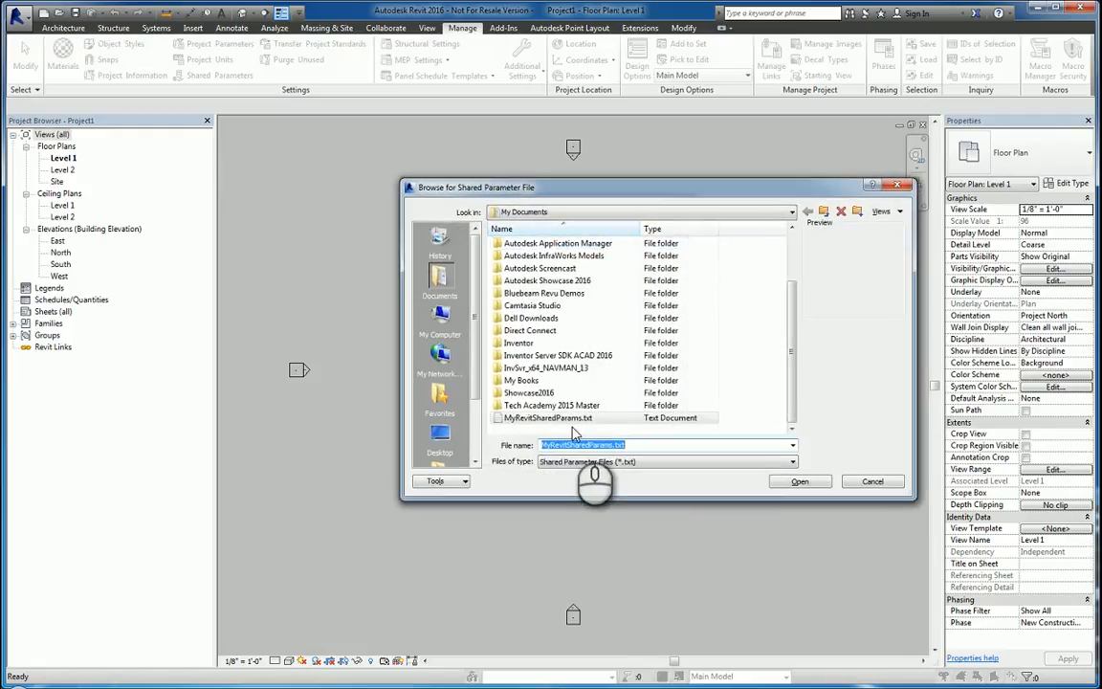
left_click(800, 481)
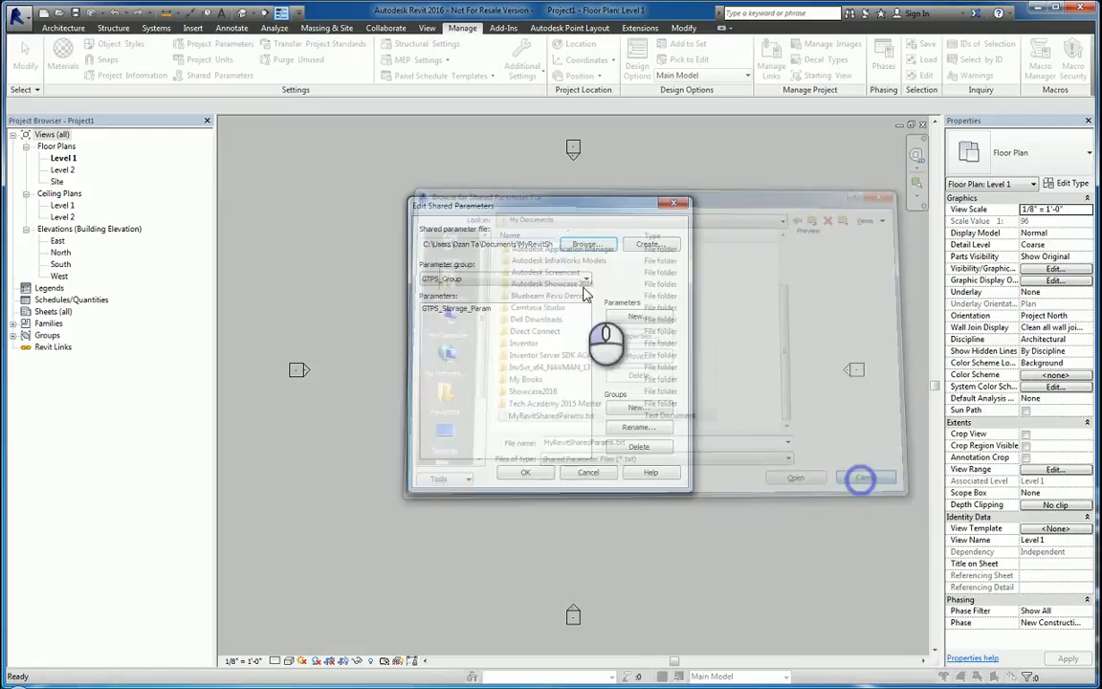
left_click(524, 278)
left_click(517, 288)
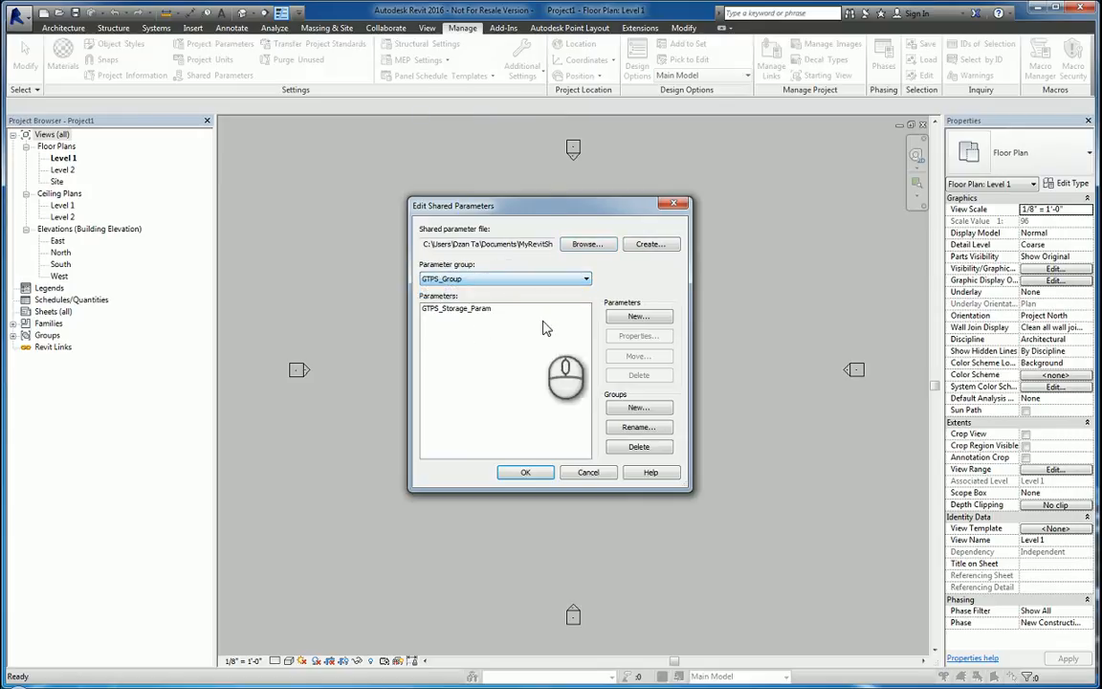
- Delete the GTPS_Storage_Param shared parameter and its parameter group GTPS_Group
left_click(541, 309)
left_click(645, 449)
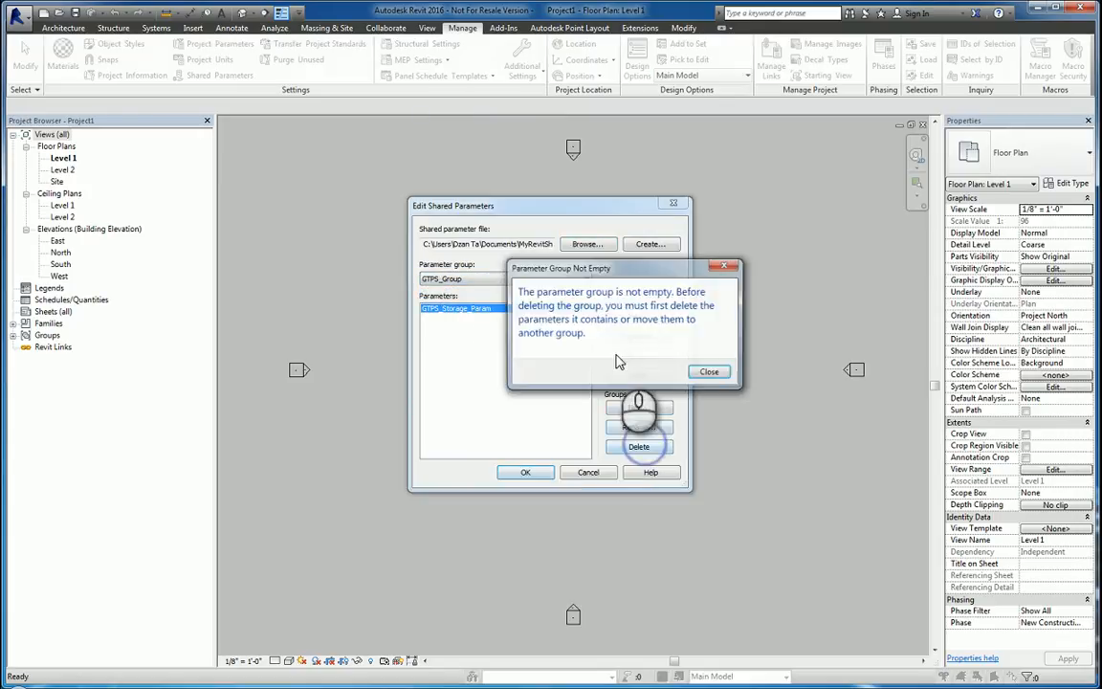
left_click(704, 371)
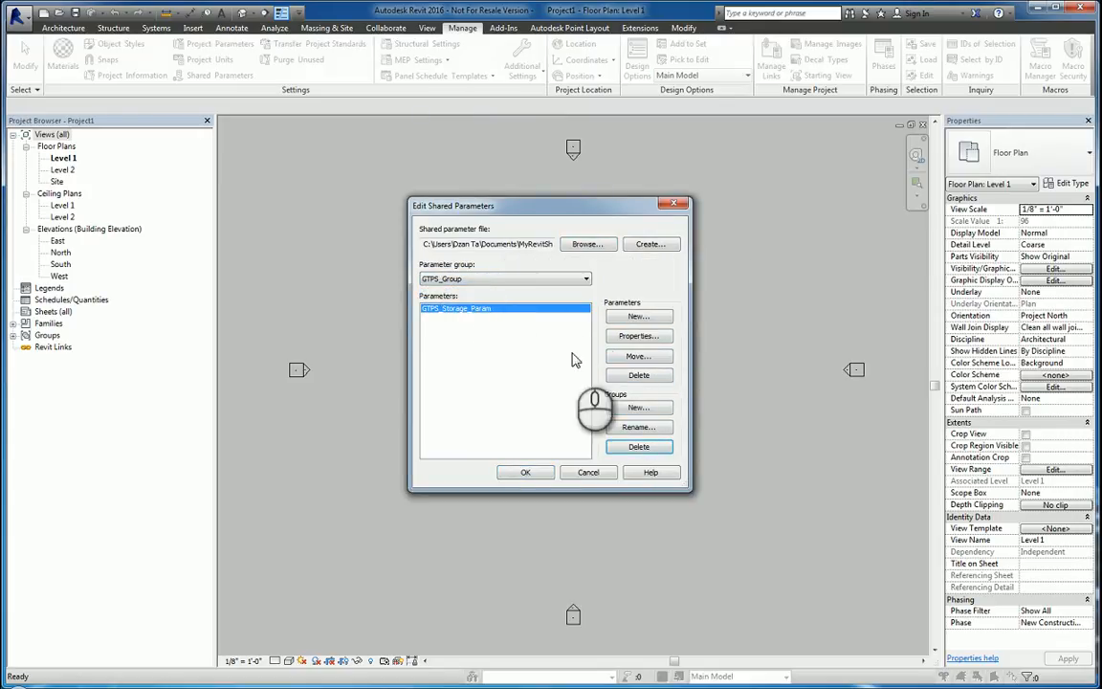
left_click(638, 374)
left_click(669, 404)
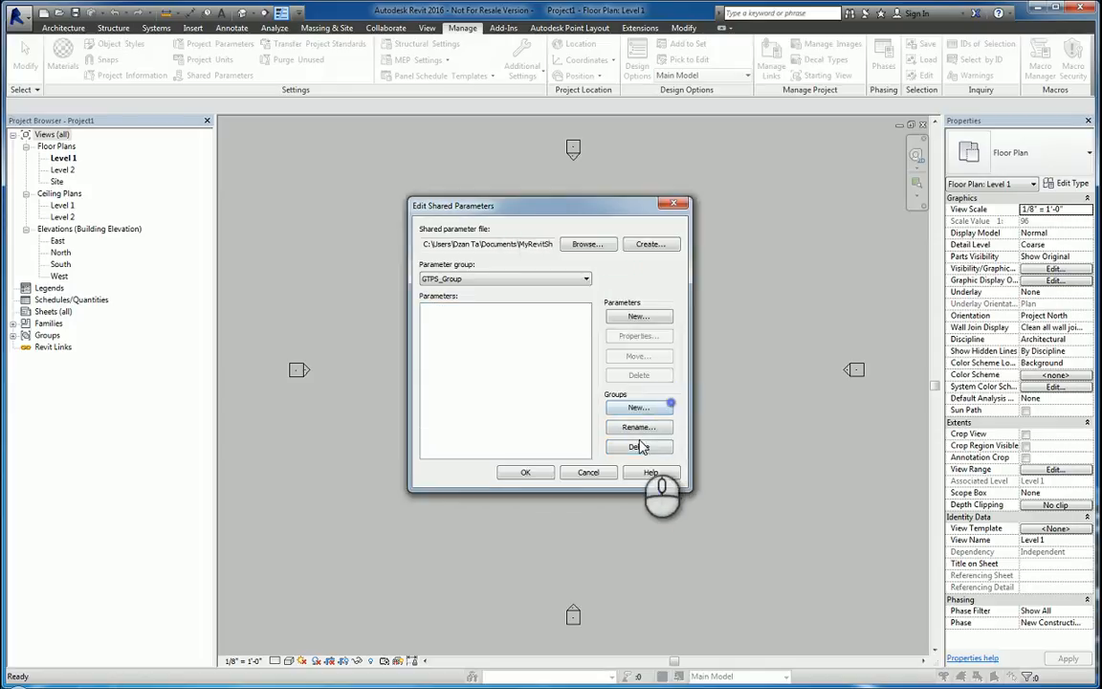
left_click(638, 447)
left_click(663, 358)
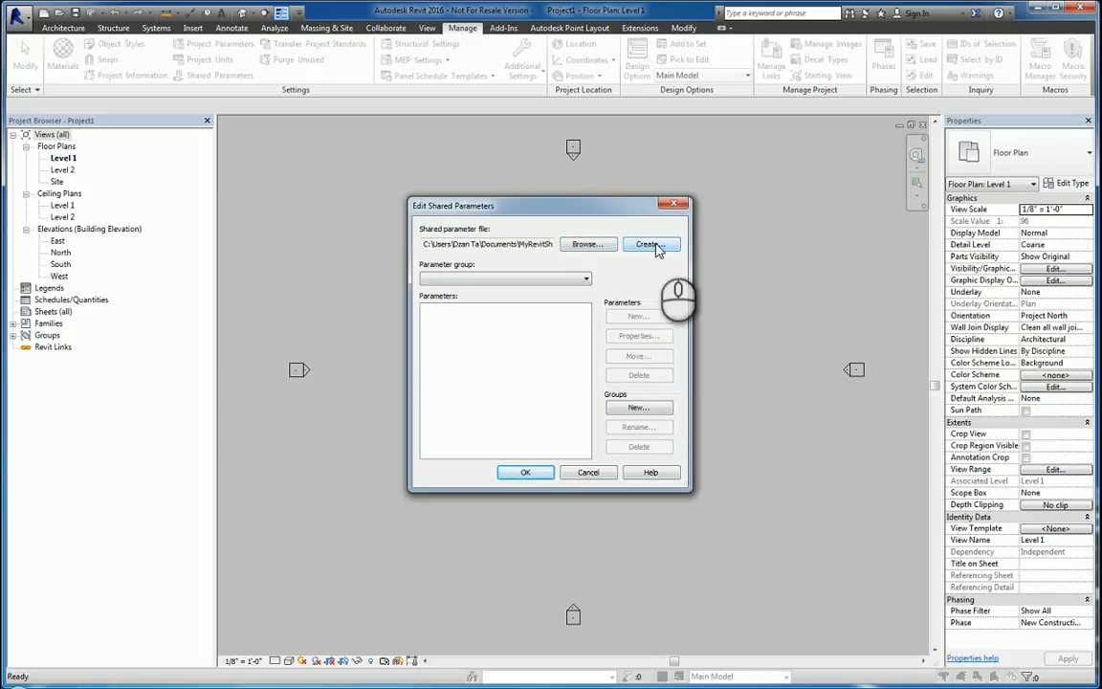
left_click(594, 245)
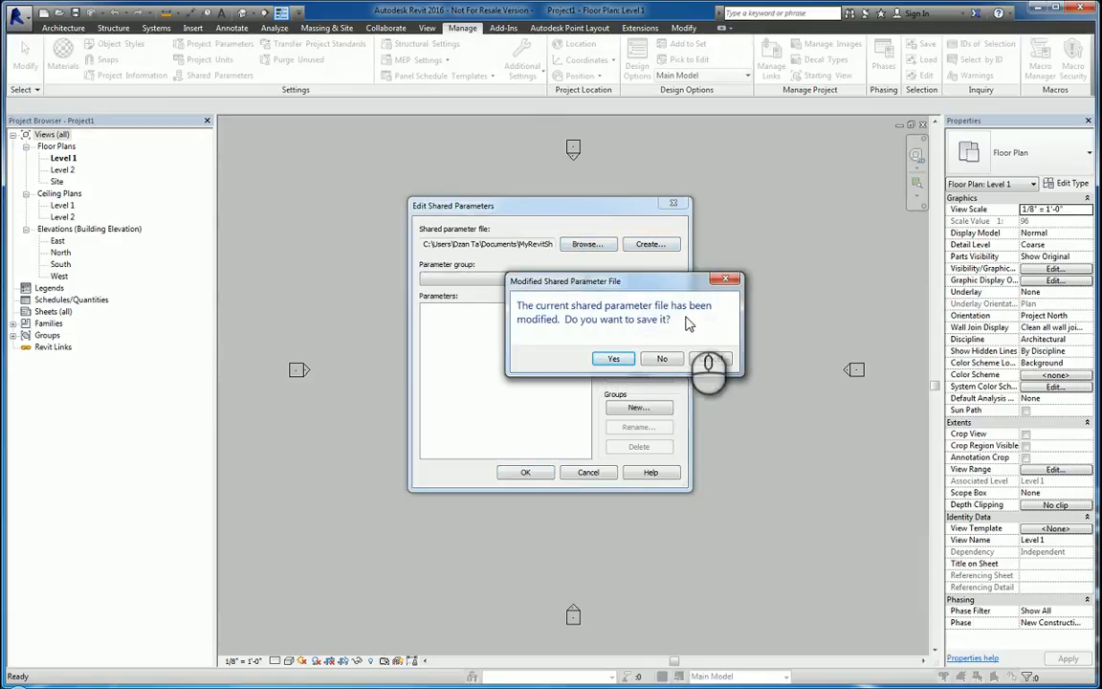
left_click(662, 358)
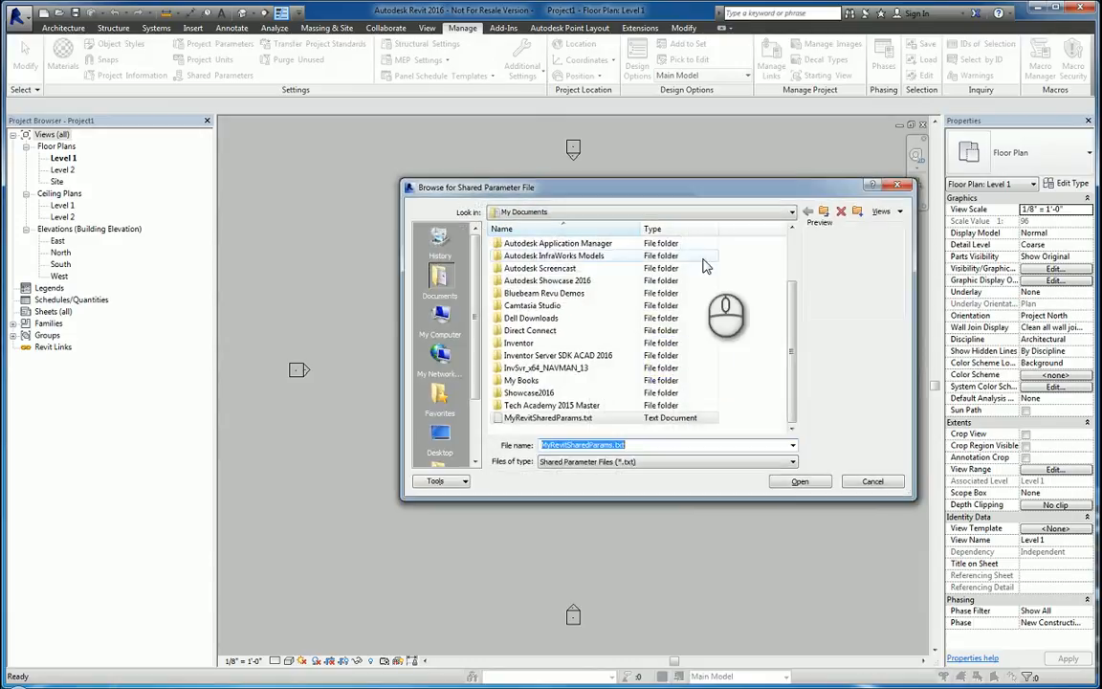
left_click(440, 315)
double_click(537, 257)
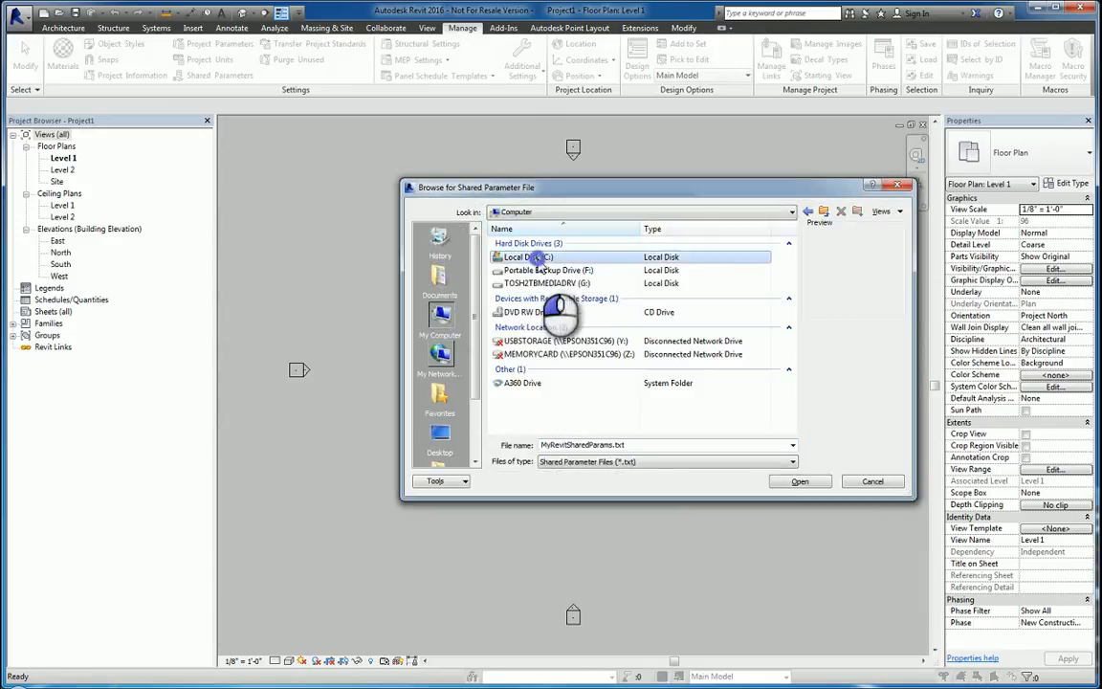
left_click(695, 445)
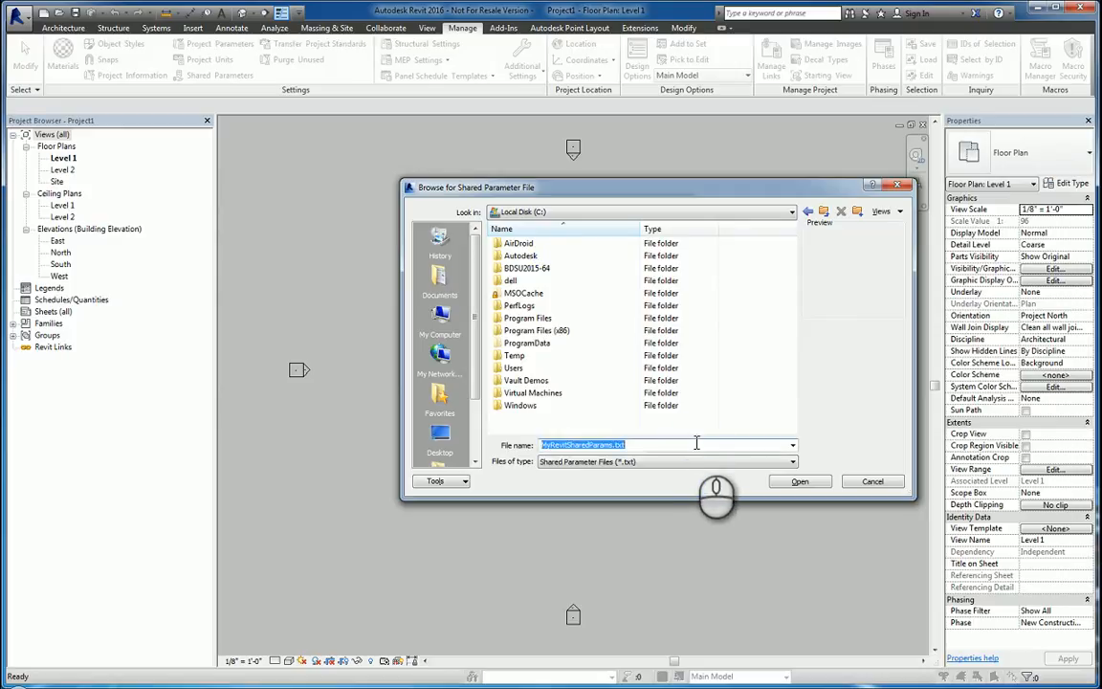
key("Delete")
left_click(878, 482)
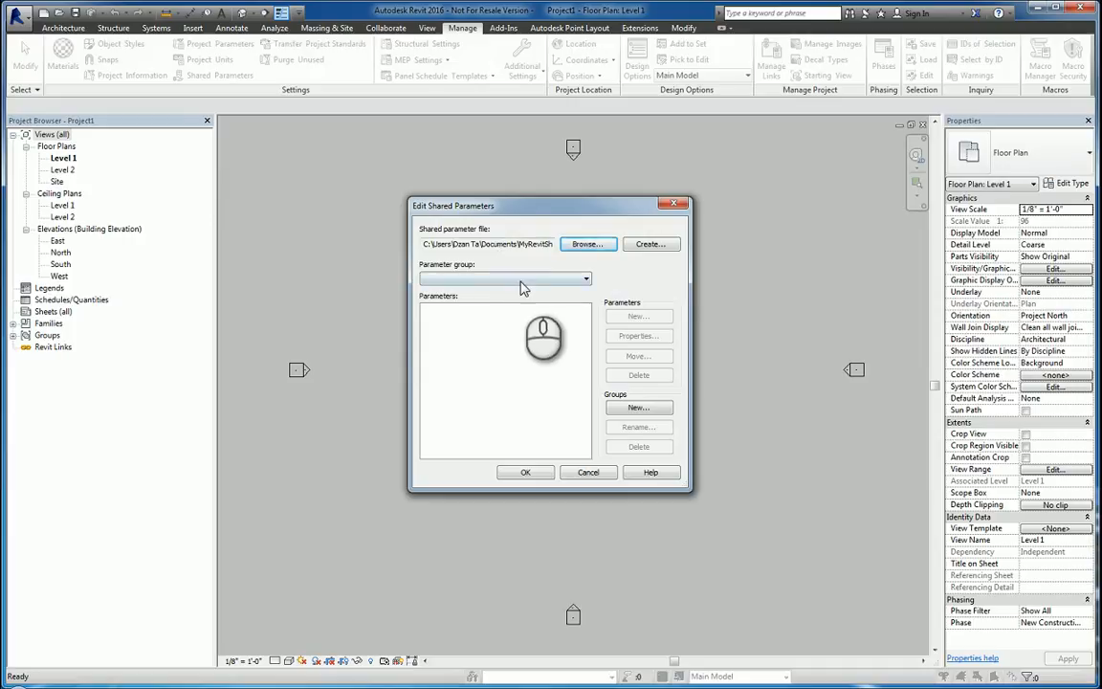
- Check the parameter group list and accept the edited shared parameters
left_click(520, 280)
left_click(512, 377)
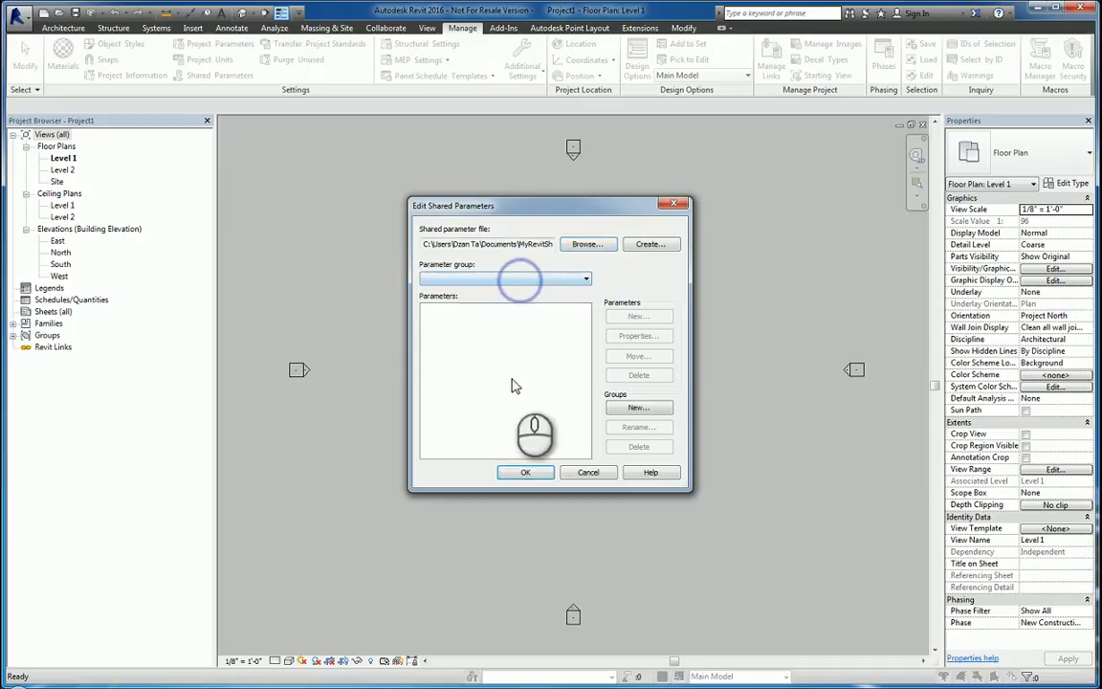
left_click(519, 472)
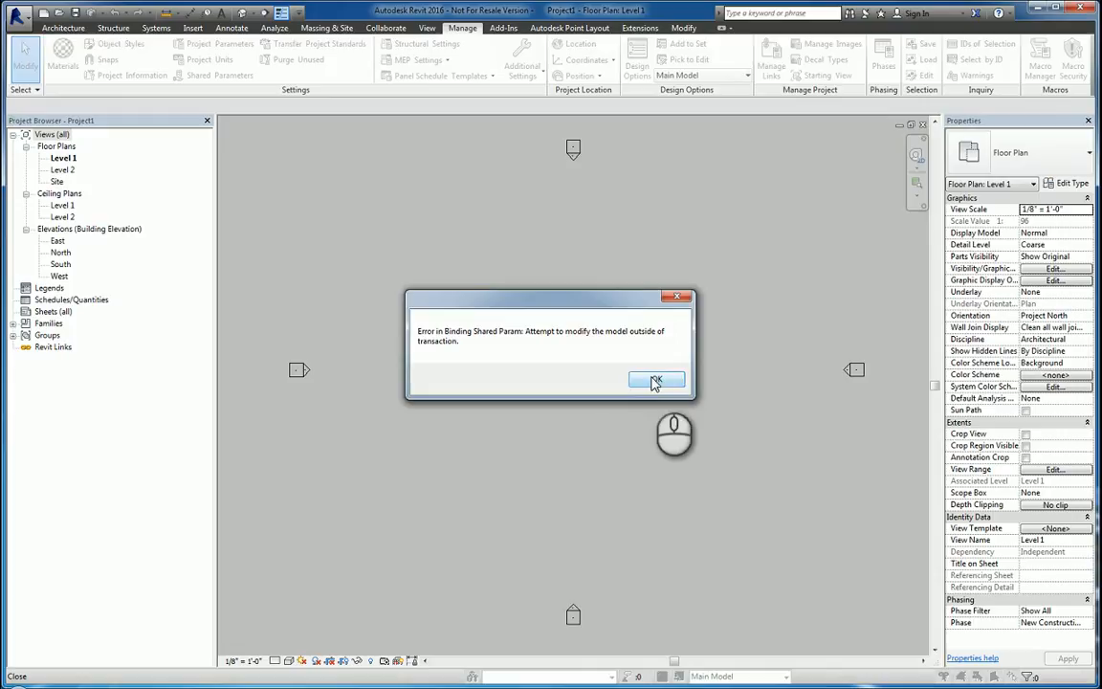
- Dismiss the repeated shared parameter binding errors for the open project
left_click(654, 379)
left_click(653, 379)
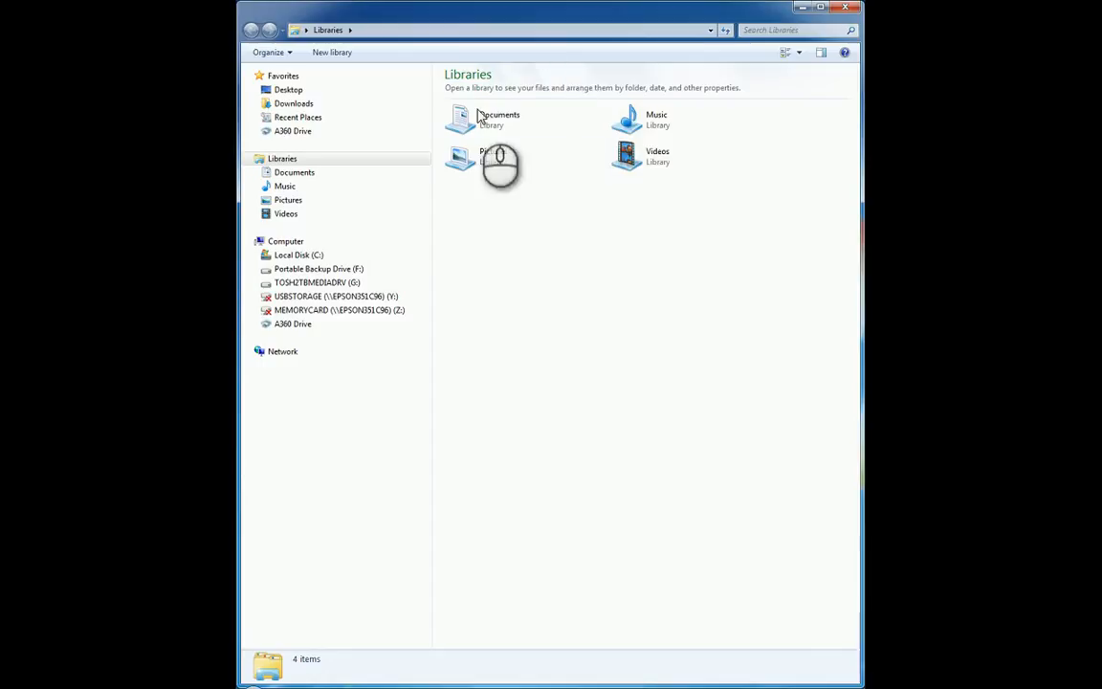
- In Windows Explorer, cut GTP.addin from the C:\ProgramData\Autodesk\Revit\Addins\2016 folder
left_click(367, 257)
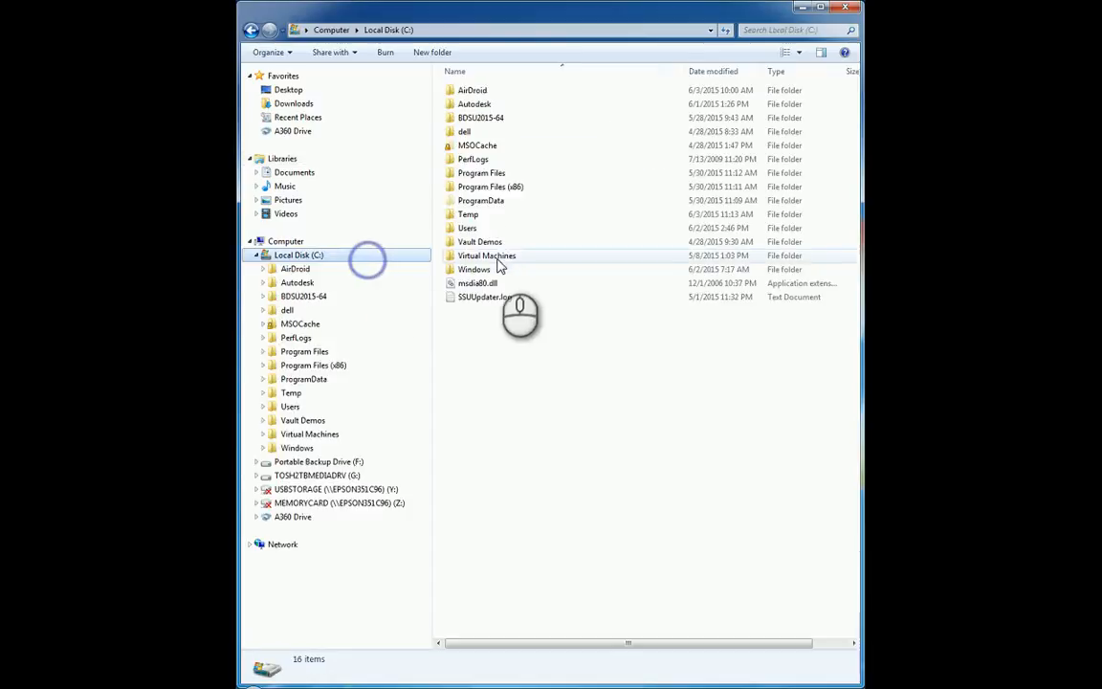
double_click(484, 200)
double_click(478, 147)
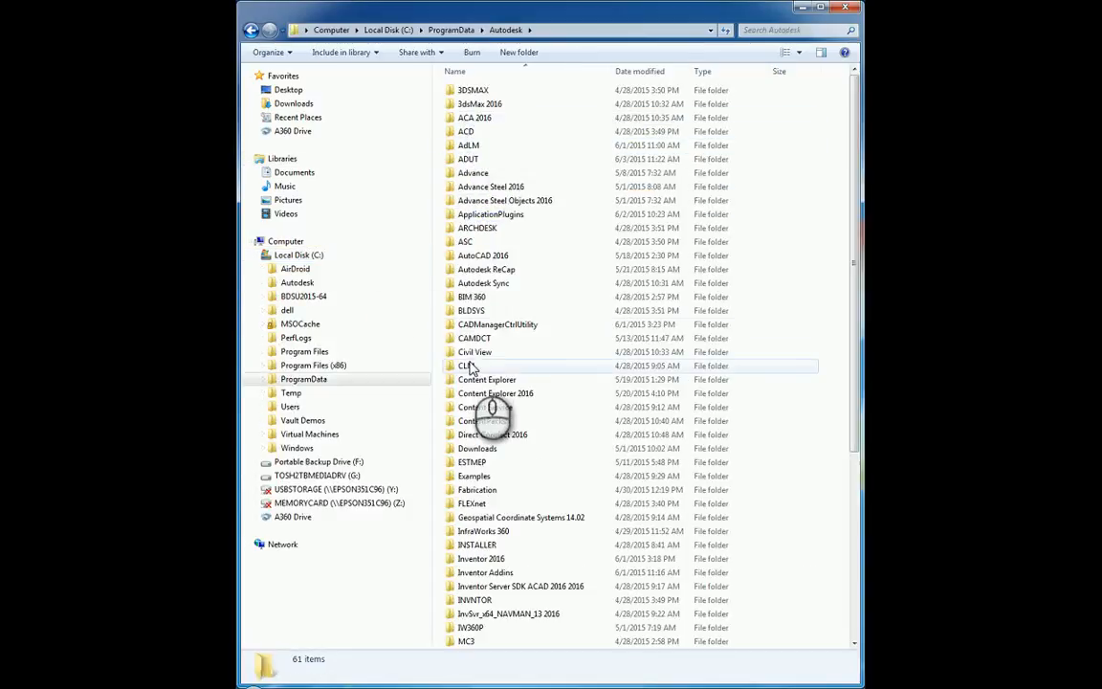
left_click(479, 613)
scroll(469, 535, "down", 7)
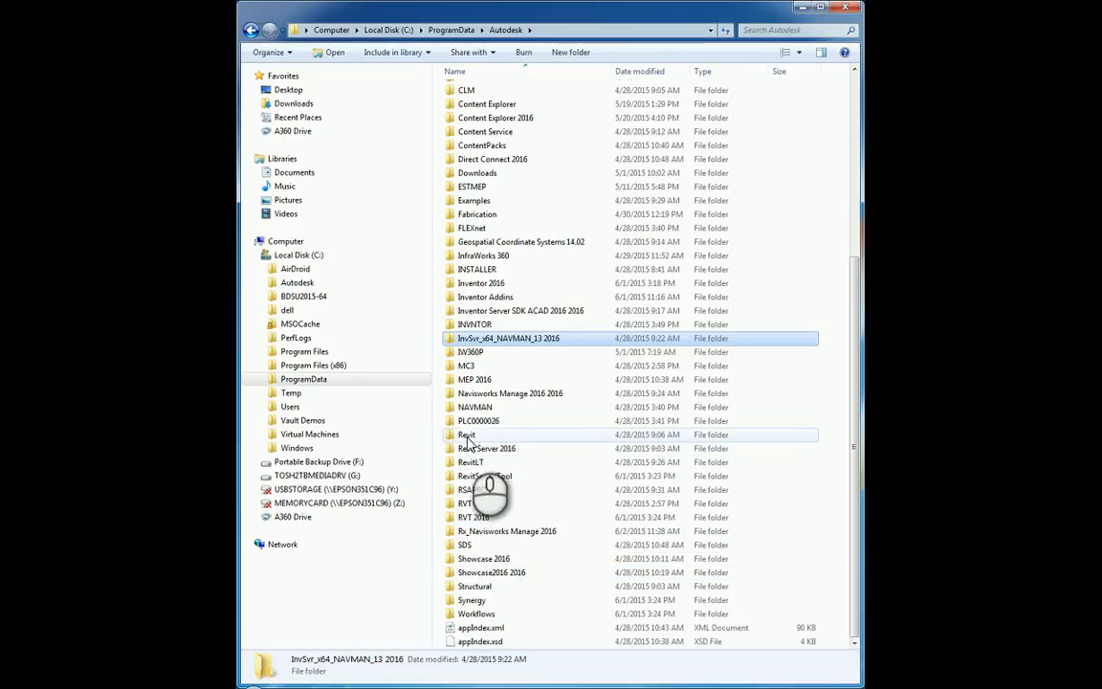
double_click(466, 434)
double_click(469, 94)
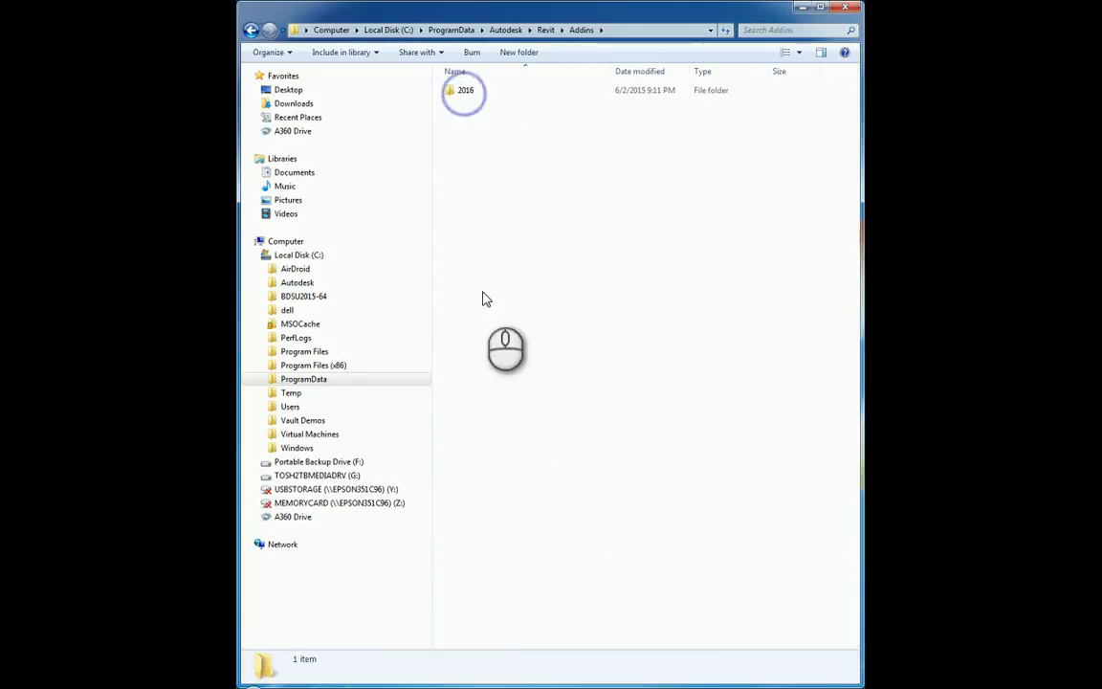
double_click(474, 91)
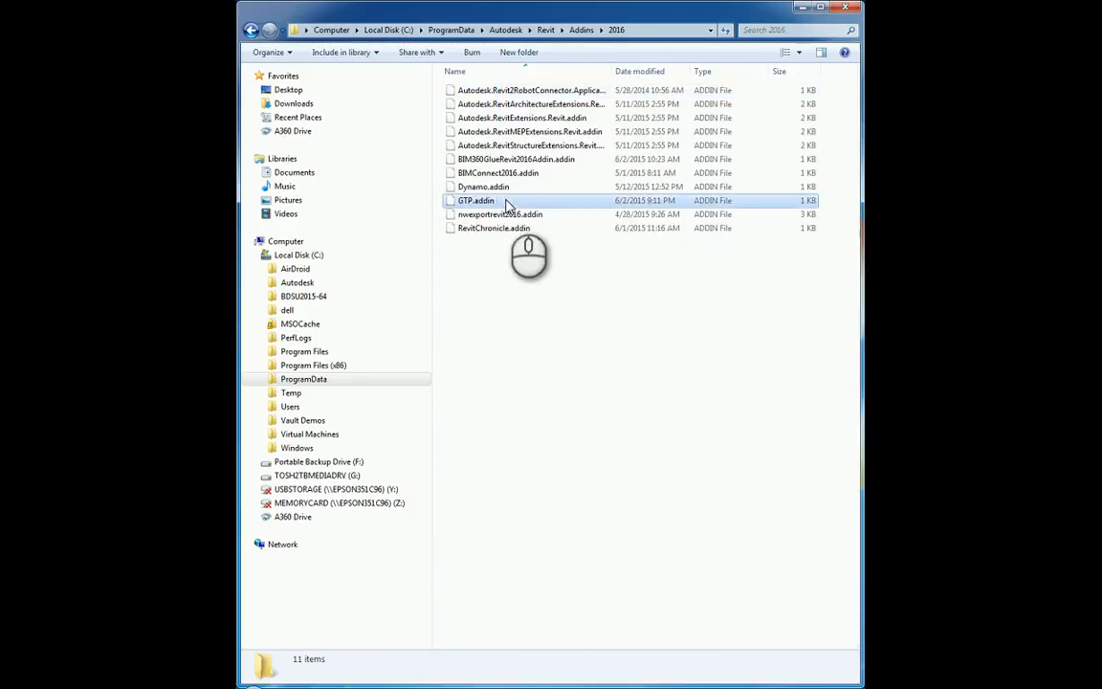
right_click(507, 202)
left_click(539, 291)
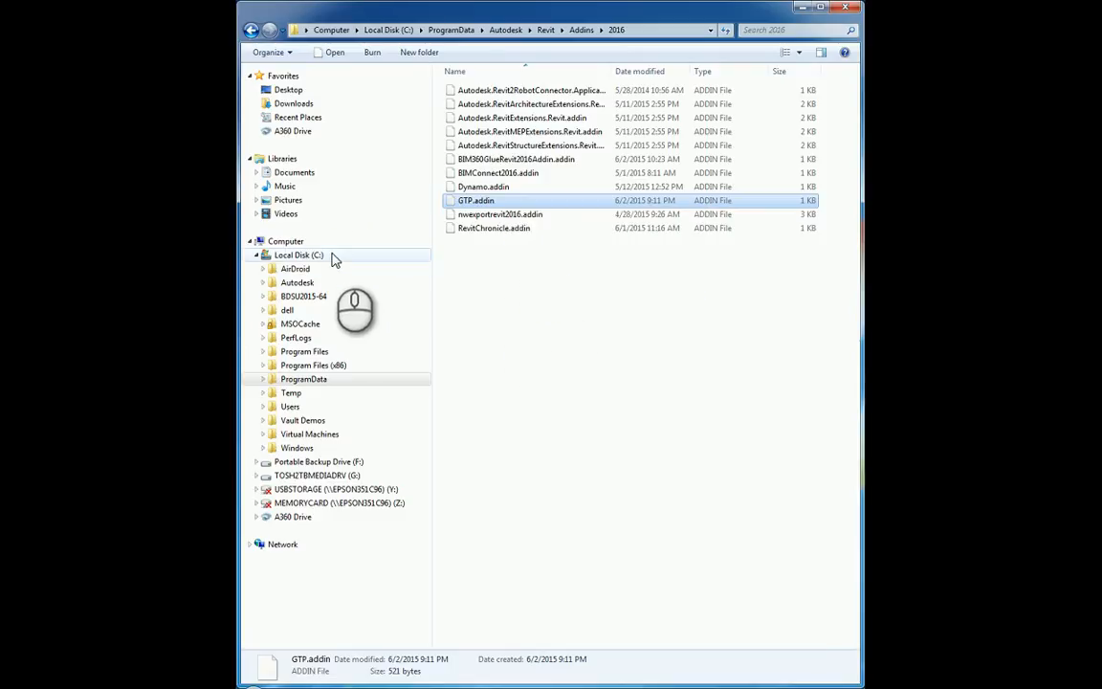
- Paste the GTP.addin file into the C:\Temp folder
left_click(291, 254)
double_click(468, 216)
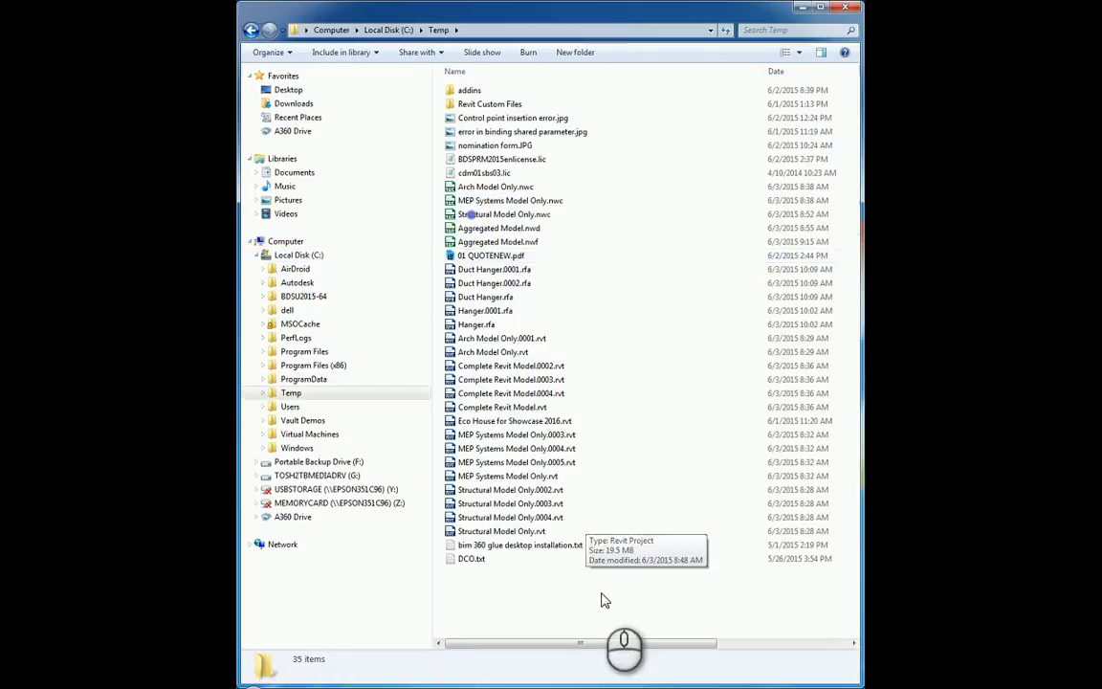
right_click(600, 593)
left_click(631, 498)
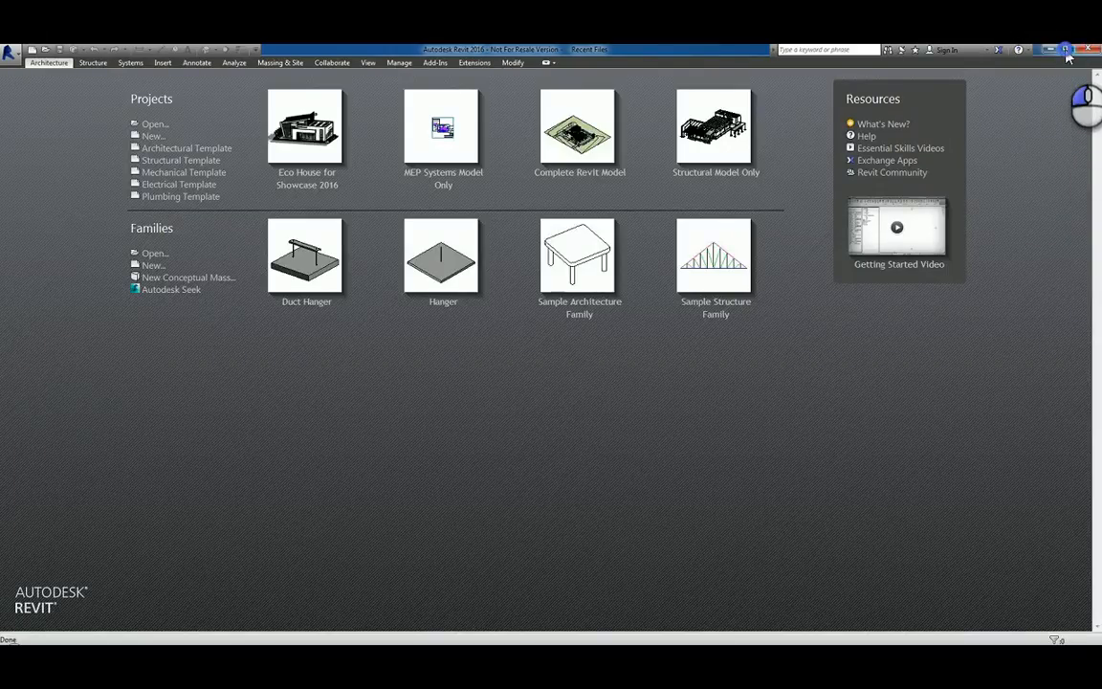
- In Revit, open the Eco House for Showcase 2016 project and check which extensions and add-ins are loaded
left_click(1065, 50)
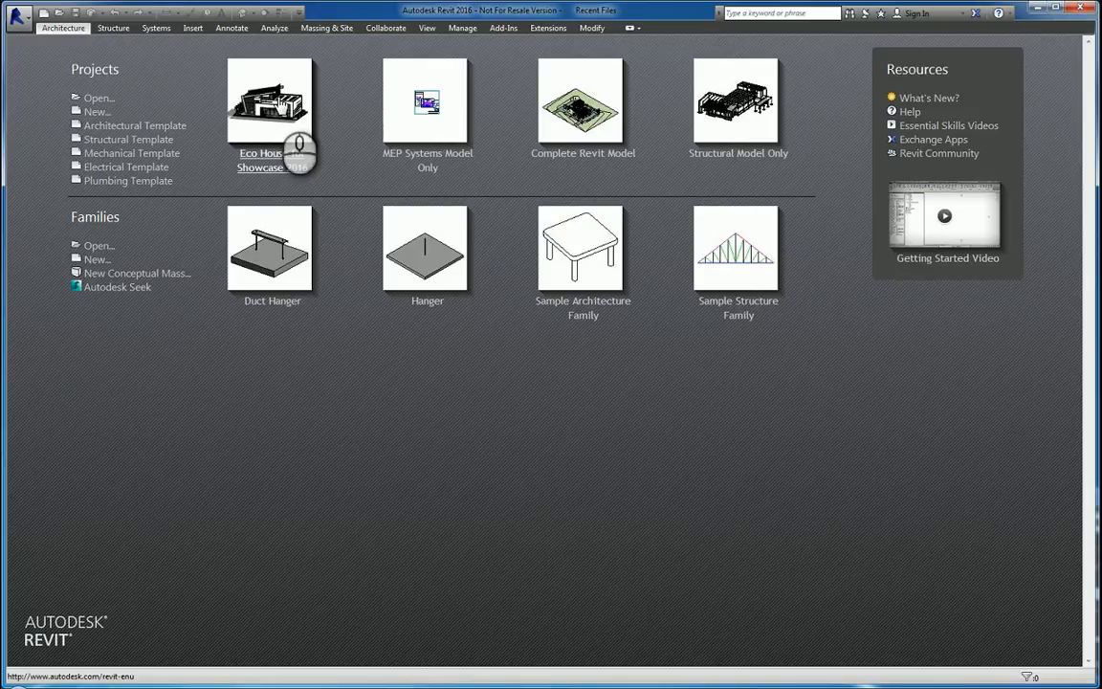
left_click(544, 29)
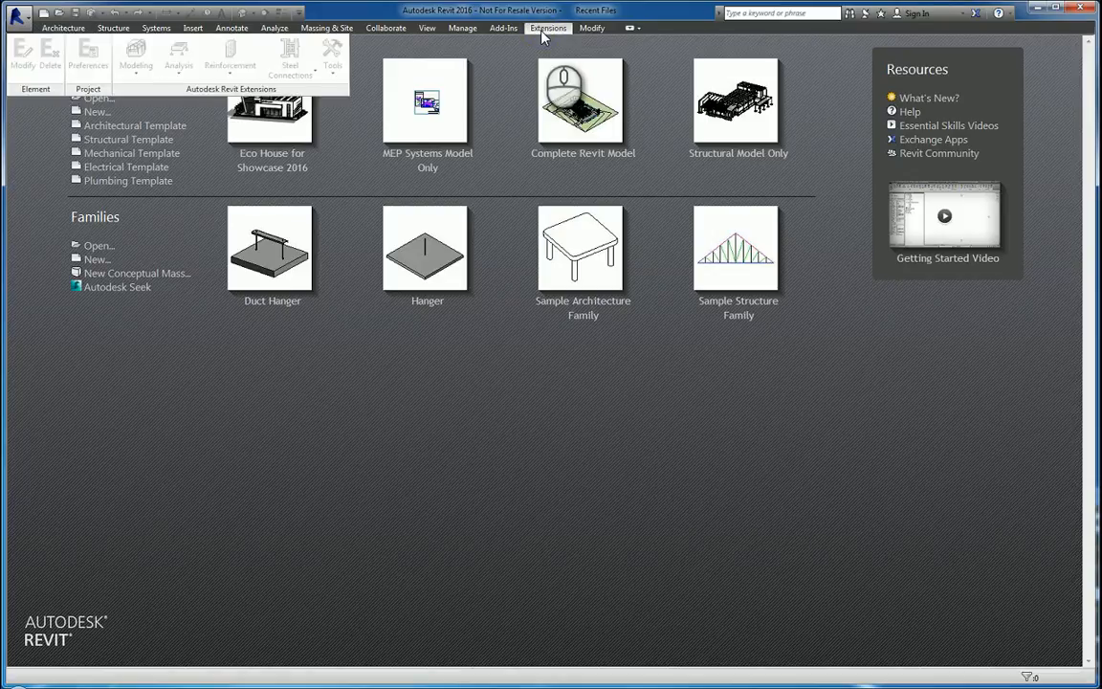
left_click(277, 143)
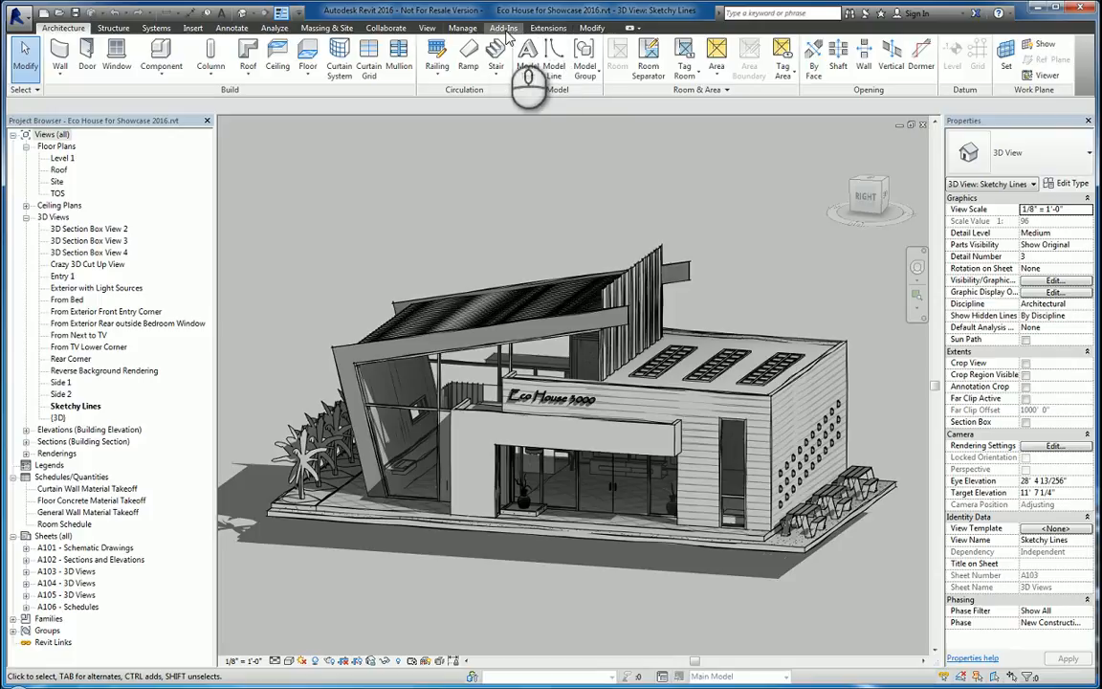
left_click(505, 29)
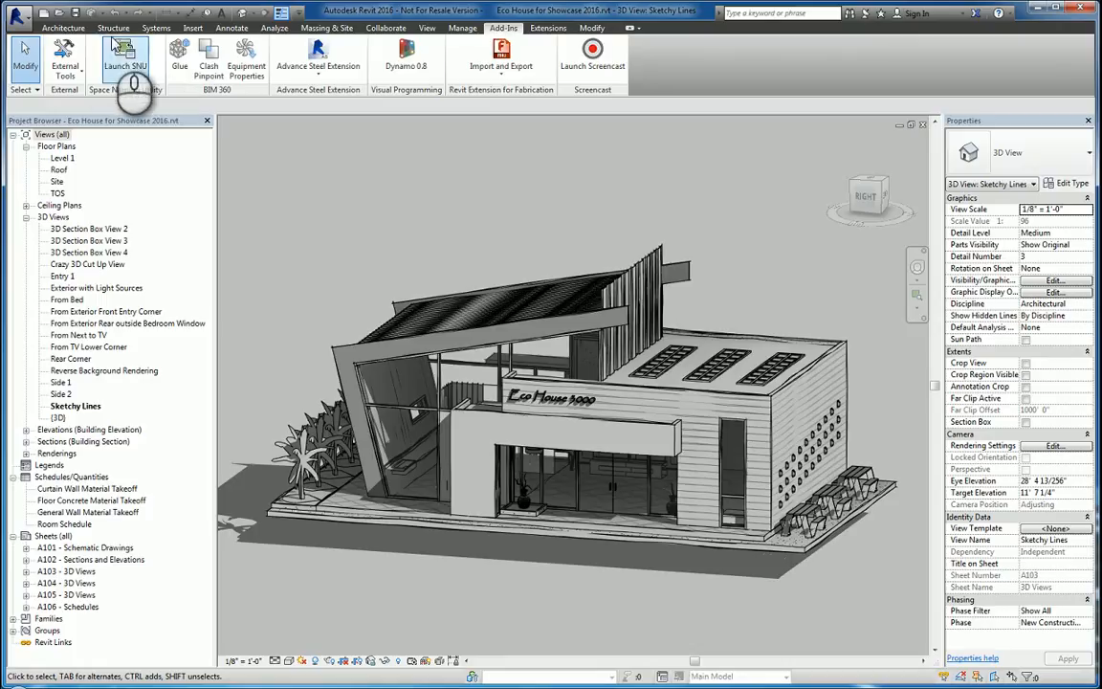
left_click(65, 28)
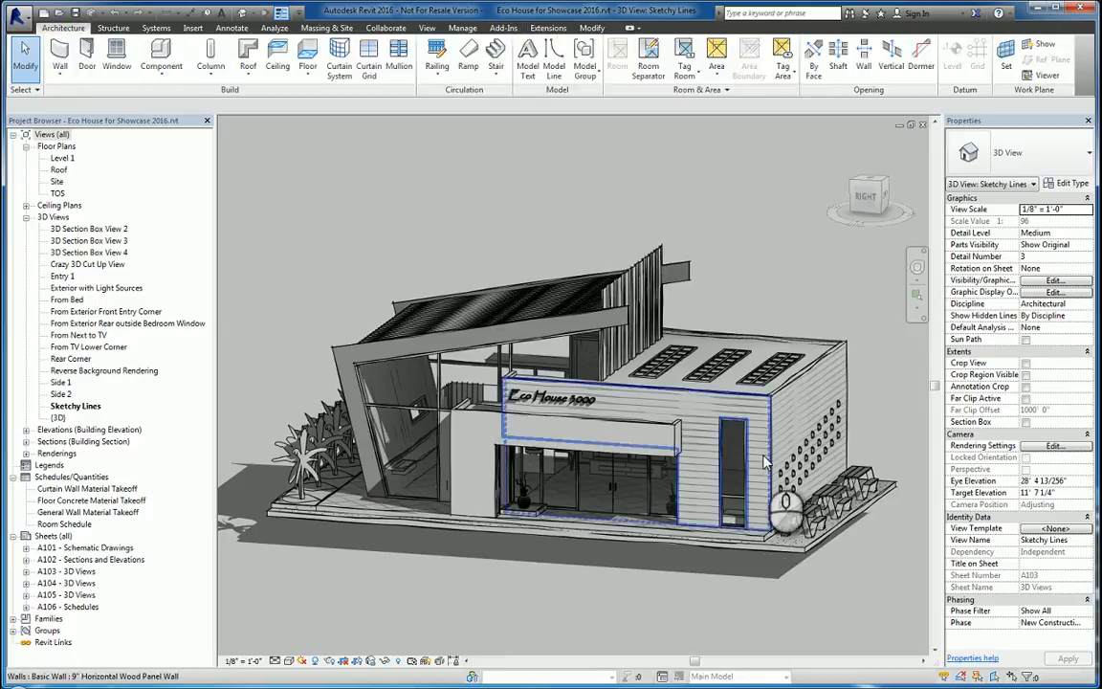
- Test the Showcase - Realistic Presentation suite workflow, cancel it at the environment ground level entry, and close the project
left_click(17, 16)
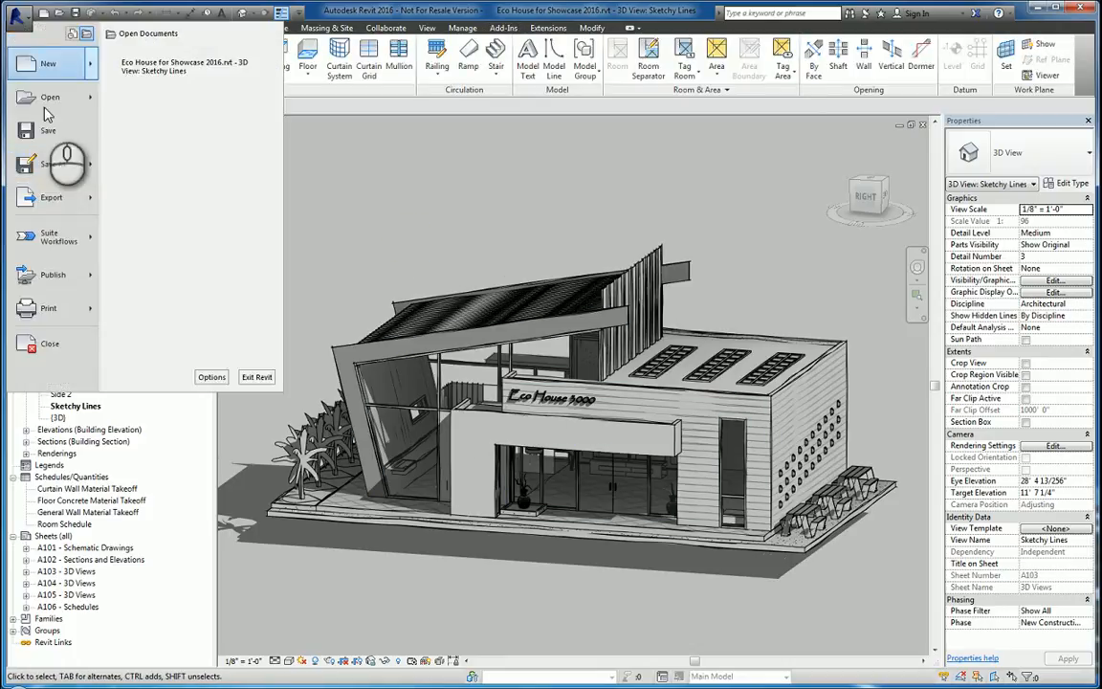
mouse_move(93, 245)
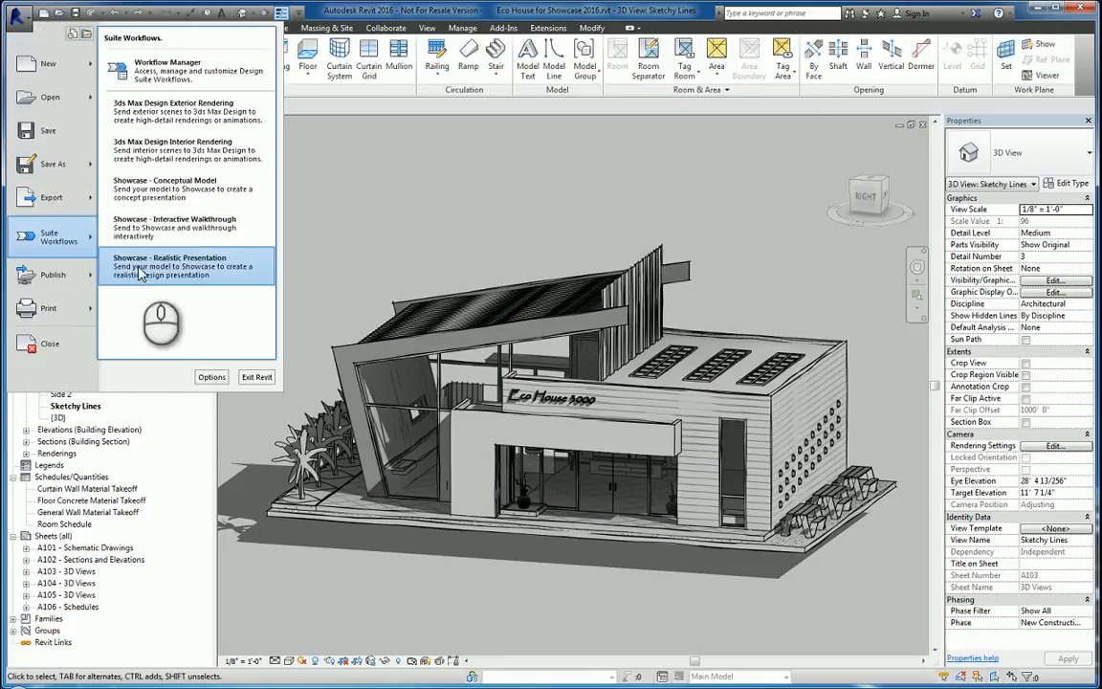
left_click(297, 267)
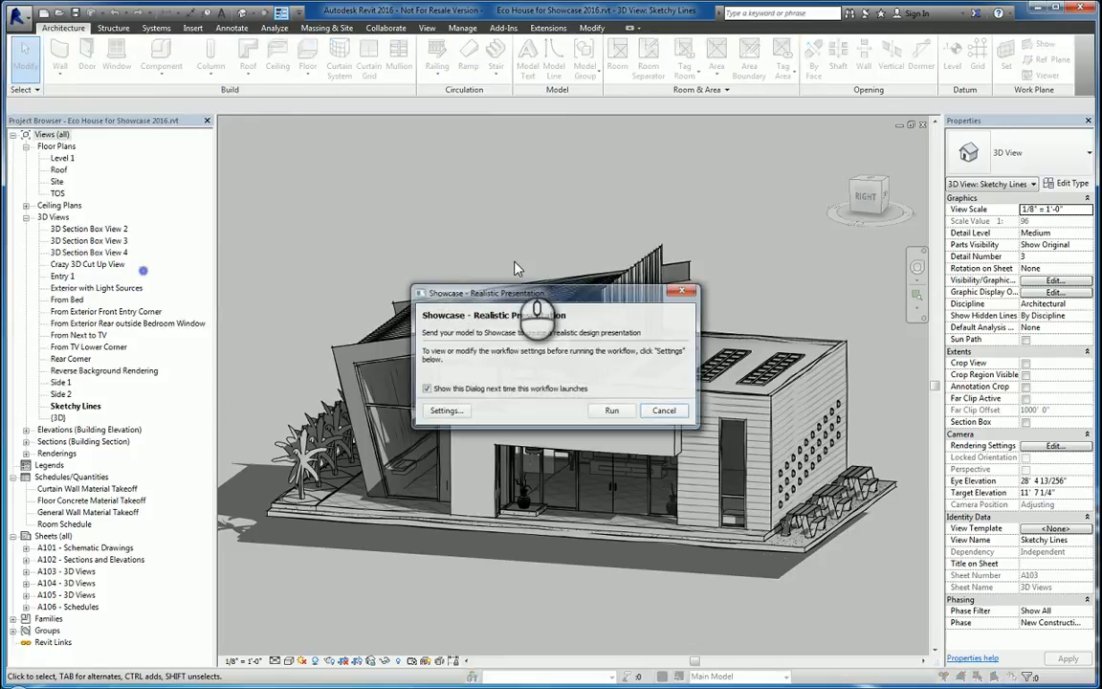
left_click(612, 411)
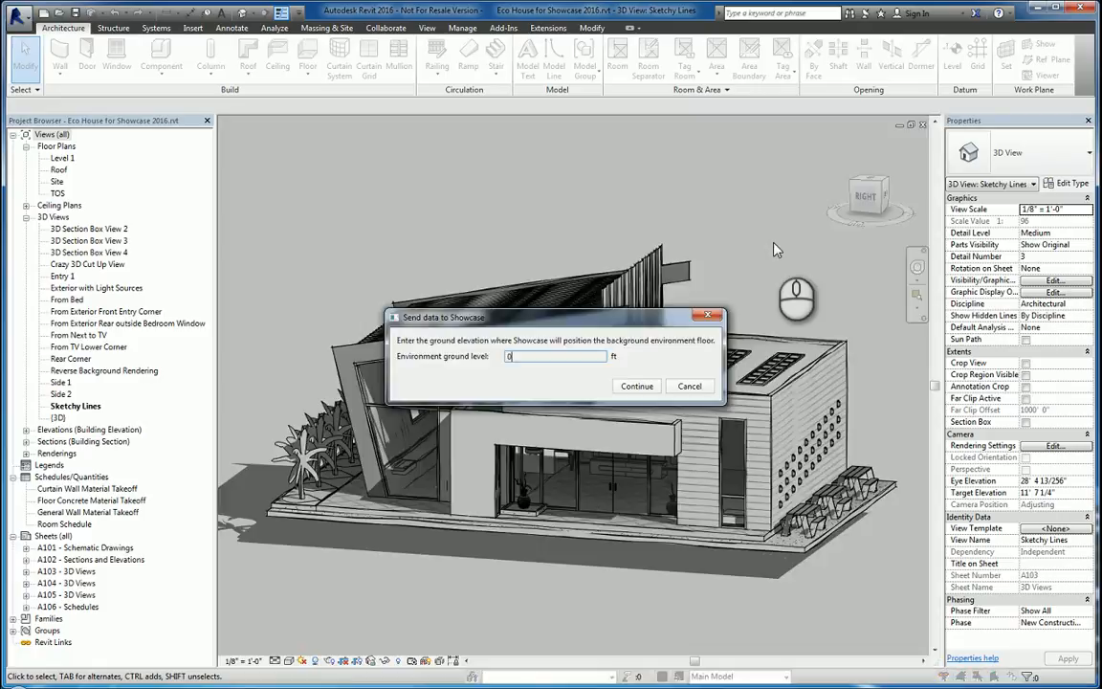
left_click(690, 386)
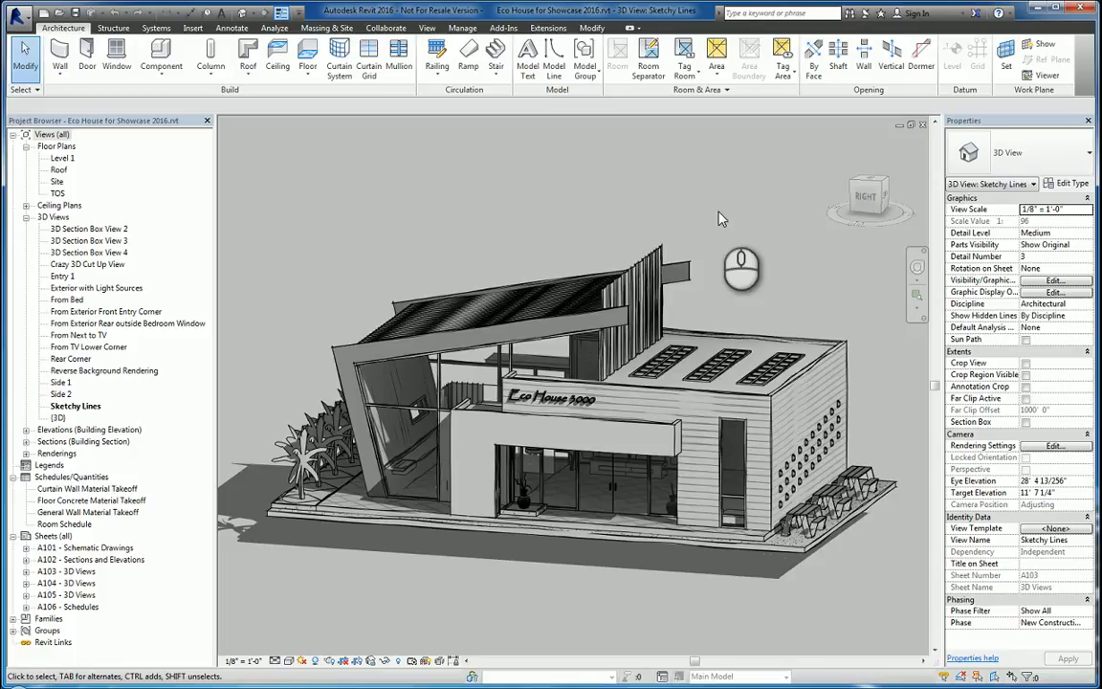
left_click(921, 125)
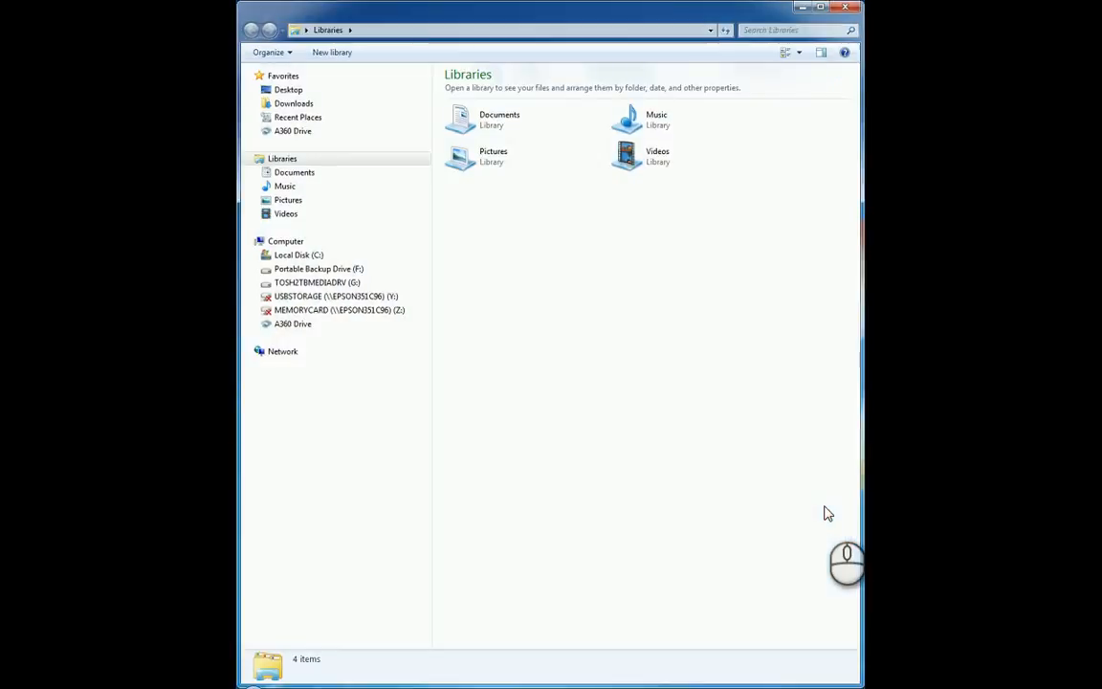
- In Windows Explorer, cut the GTP.addin file from the C:\Temp folder
left_click(347, 257)
double_click(502, 214)
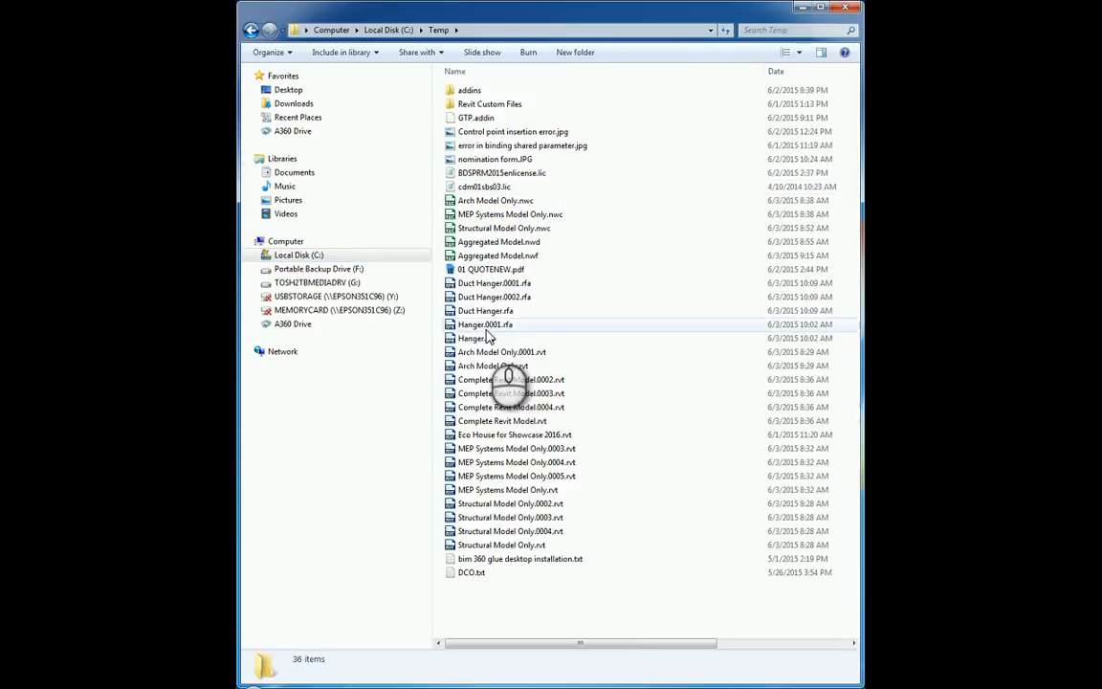
right_click(494, 117)
left_click(556, 219)
- Paste GTP.addin back into the C:\ProgramData\Autodesk\Revit\Addins\2016 folder
left_click(327, 256)
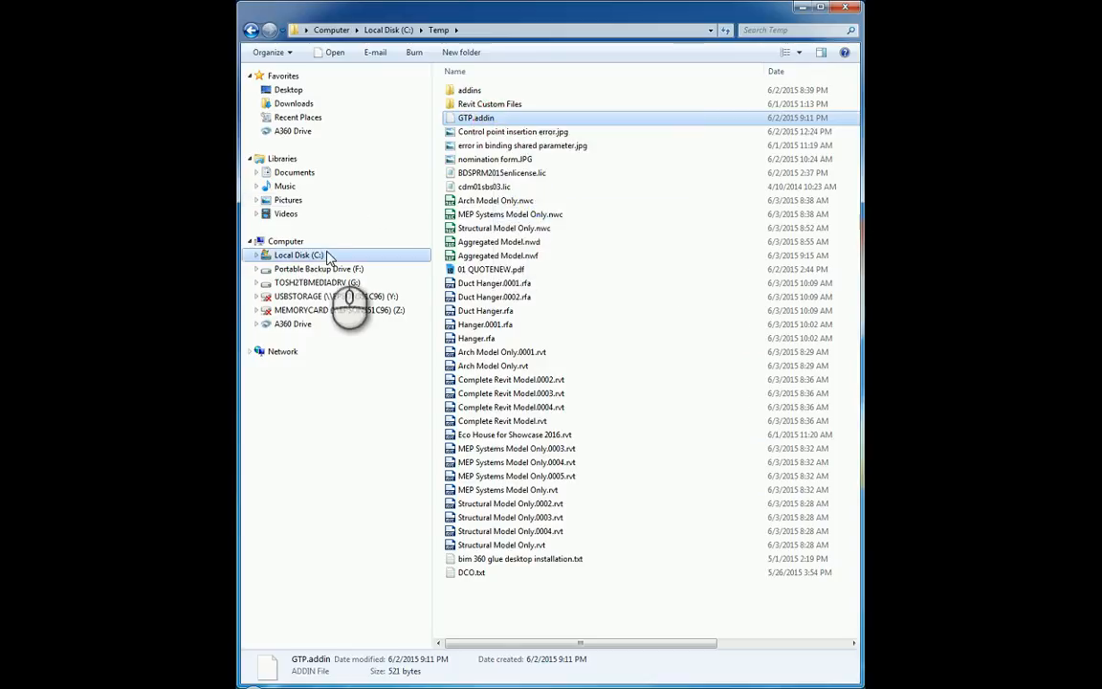
double_click(529, 203)
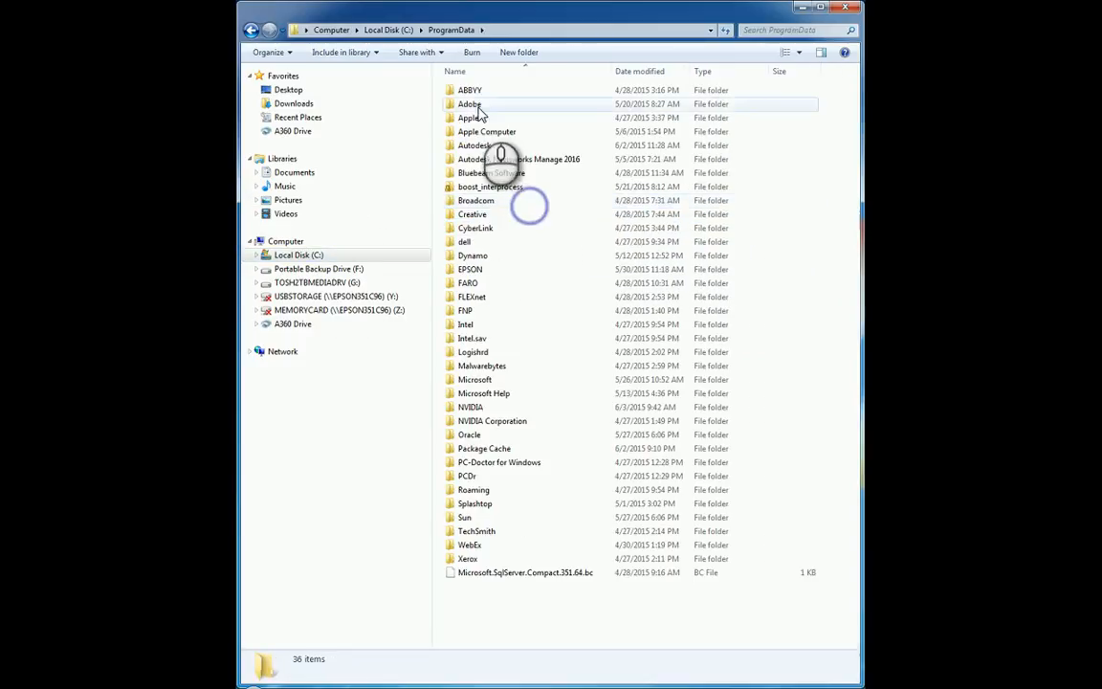
double_click(475, 145)
scroll(485, 421, "down", 7)
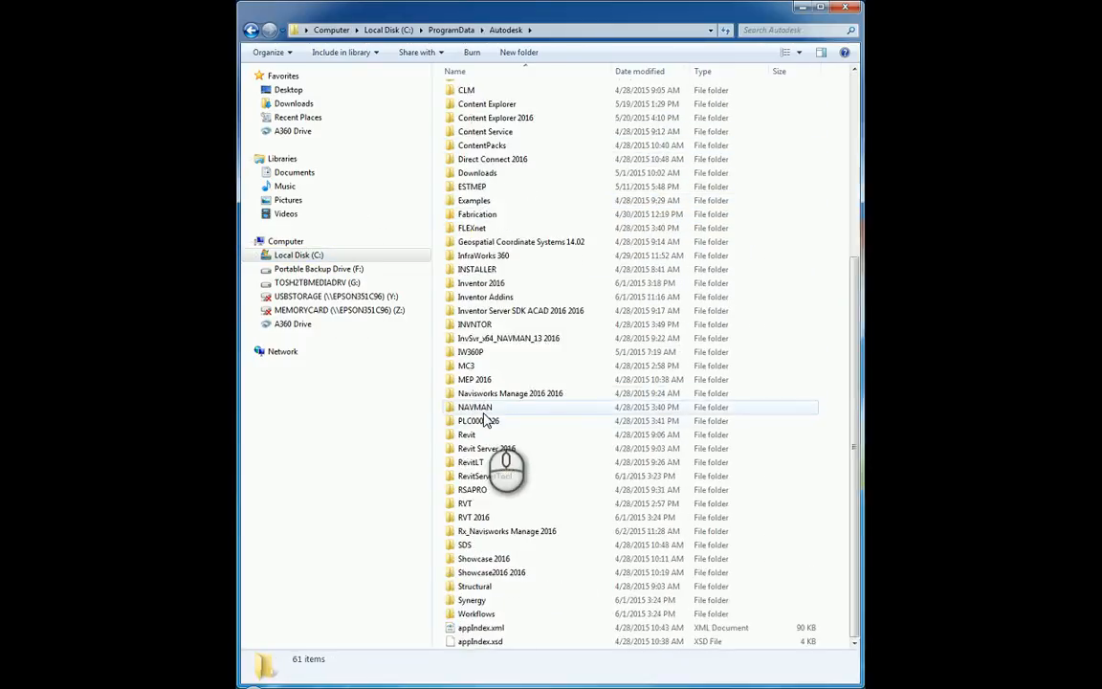
double_click(474, 435)
double_click(475, 91)
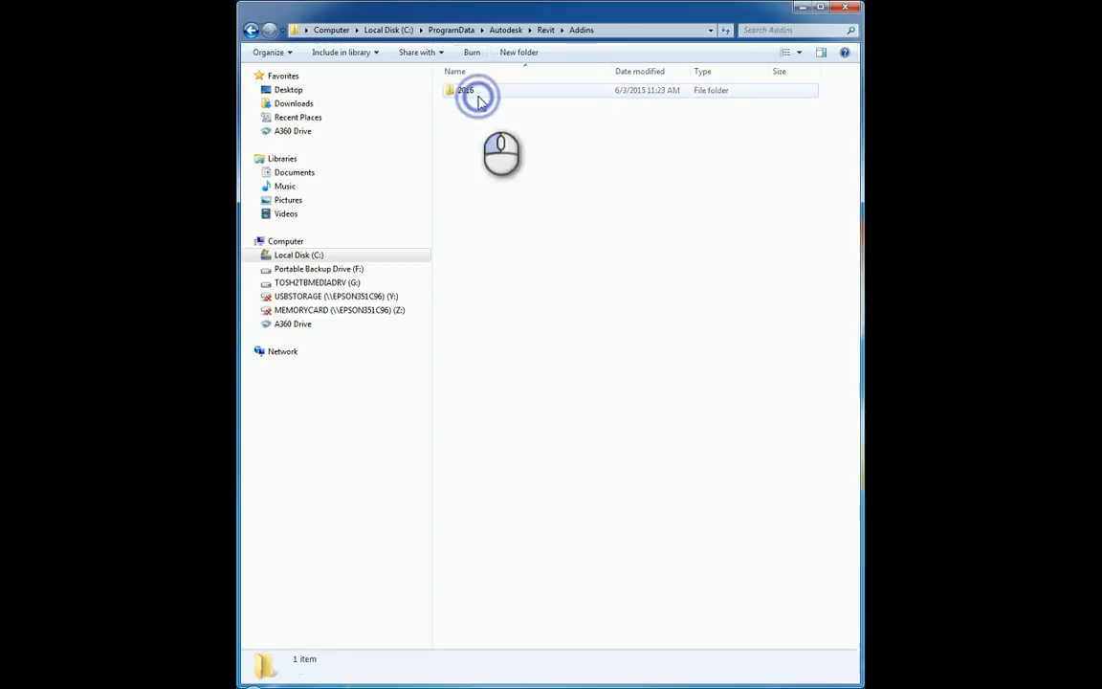
double_click(478, 93)
right_click(515, 329)
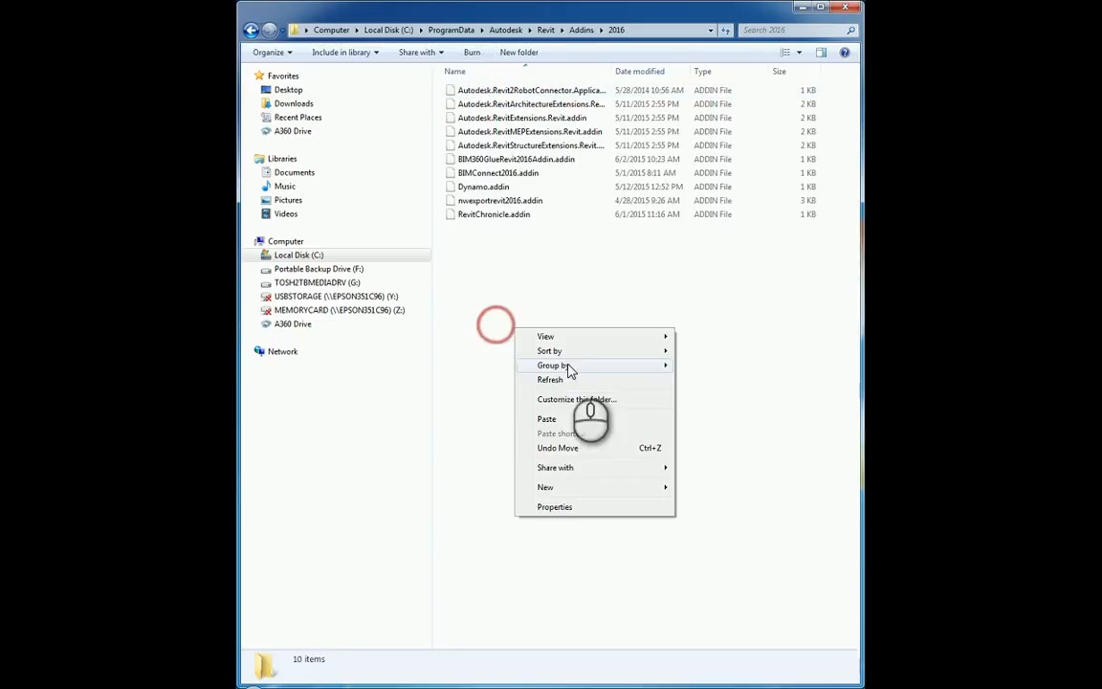
left_click(546, 419)
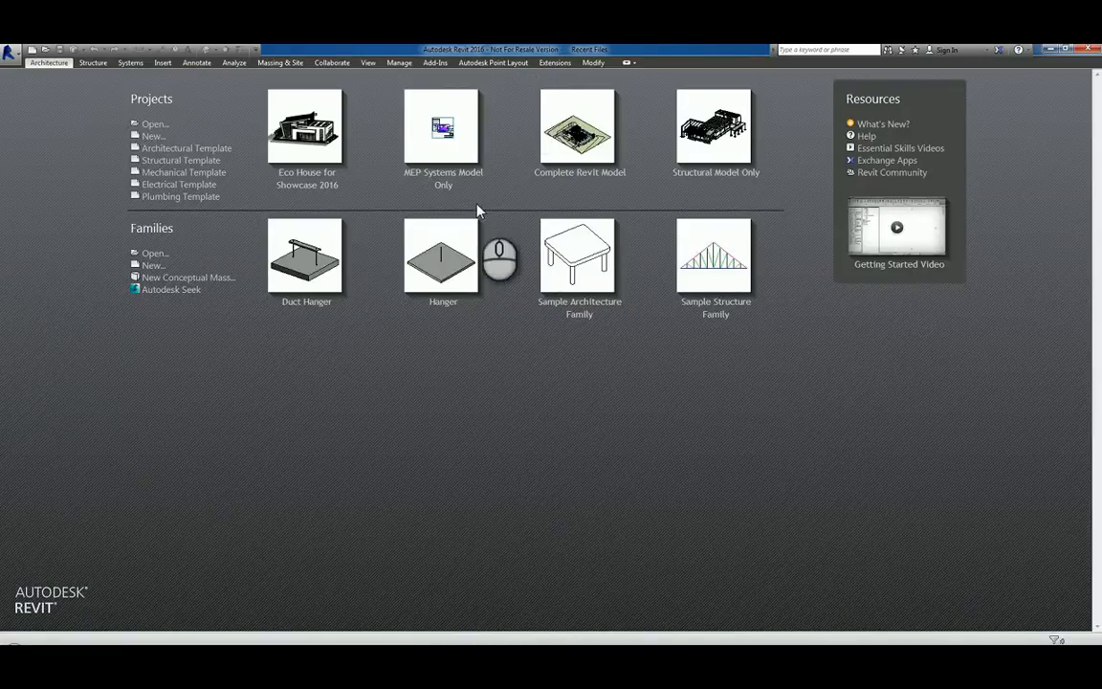
- In Revit, reopen the Eco House for Showcase 2016 project, dismiss the binding errors, and close it
left_click(315, 181)
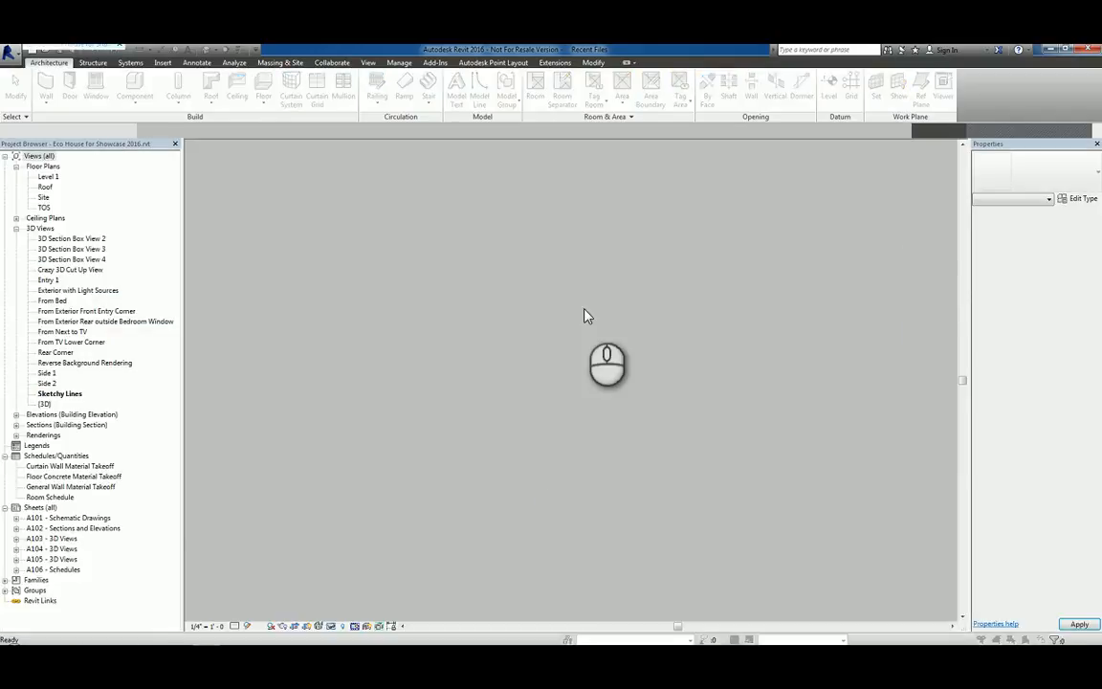
left_click(655, 373)
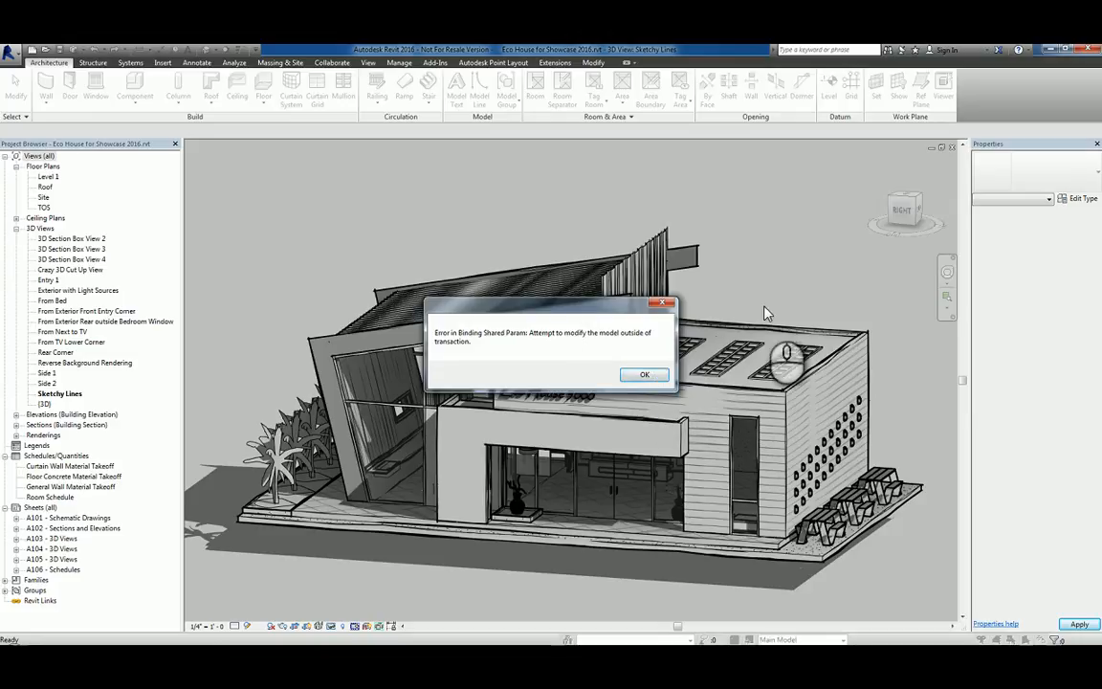
left_click(655, 373)
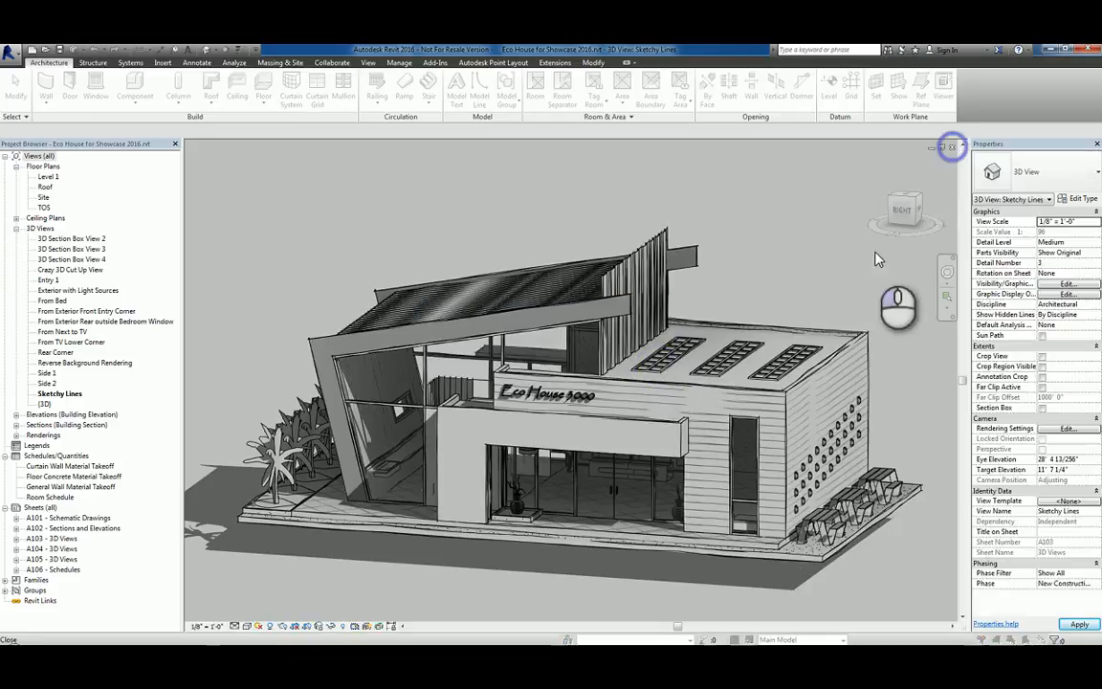
left_click(643, 375)
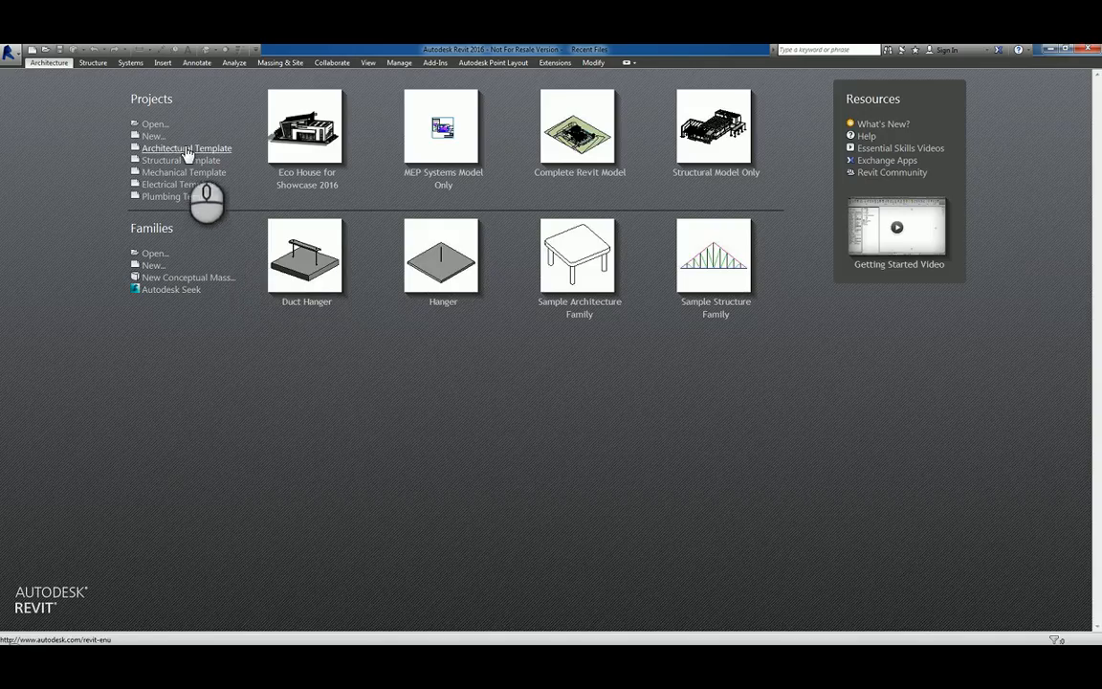
- Create a new project from the Architectural Template, dismiss the binding errors, and close it
left_click(186, 150)
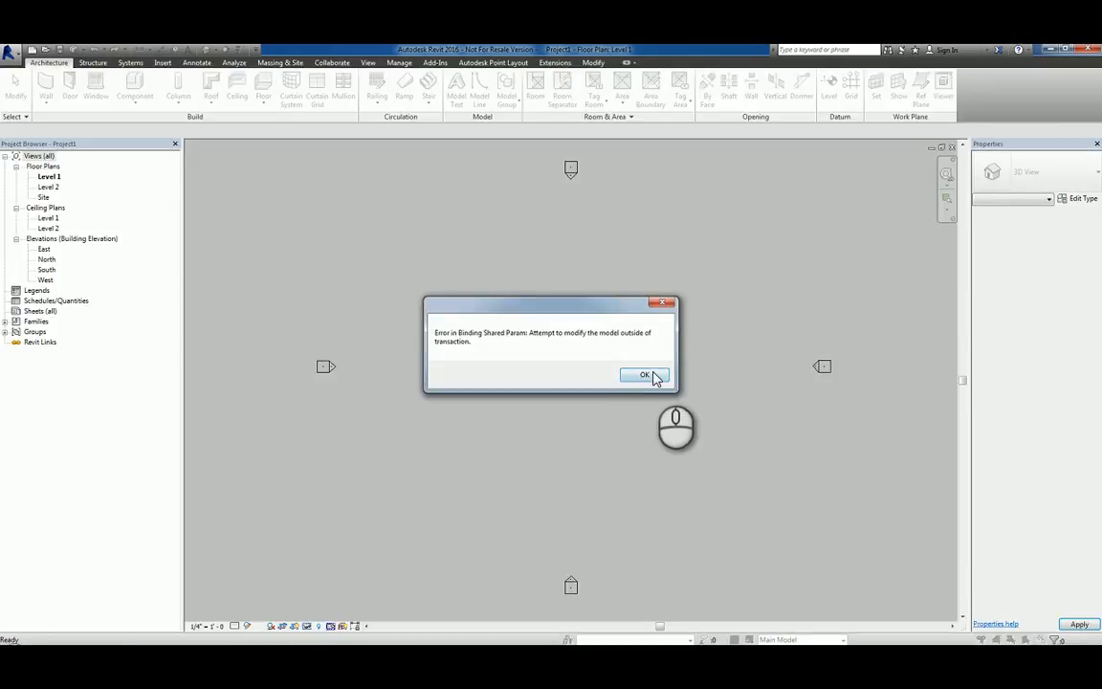
left_click(648, 376)
left_click(648, 376)
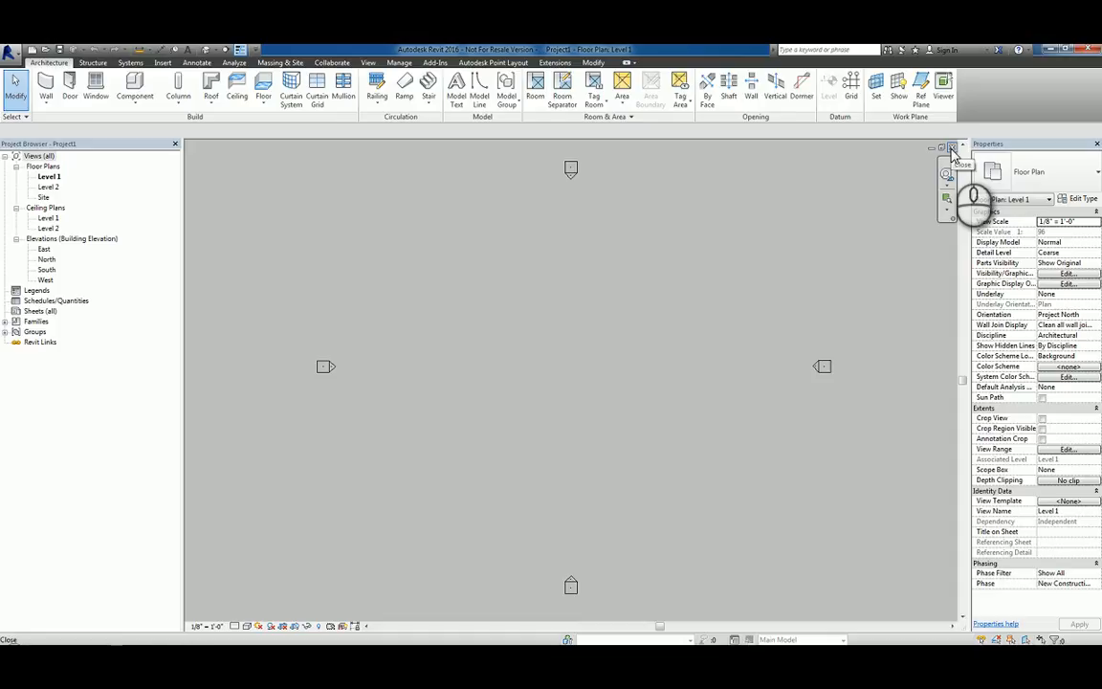
left_click(952, 150)
left_click(645, 376)
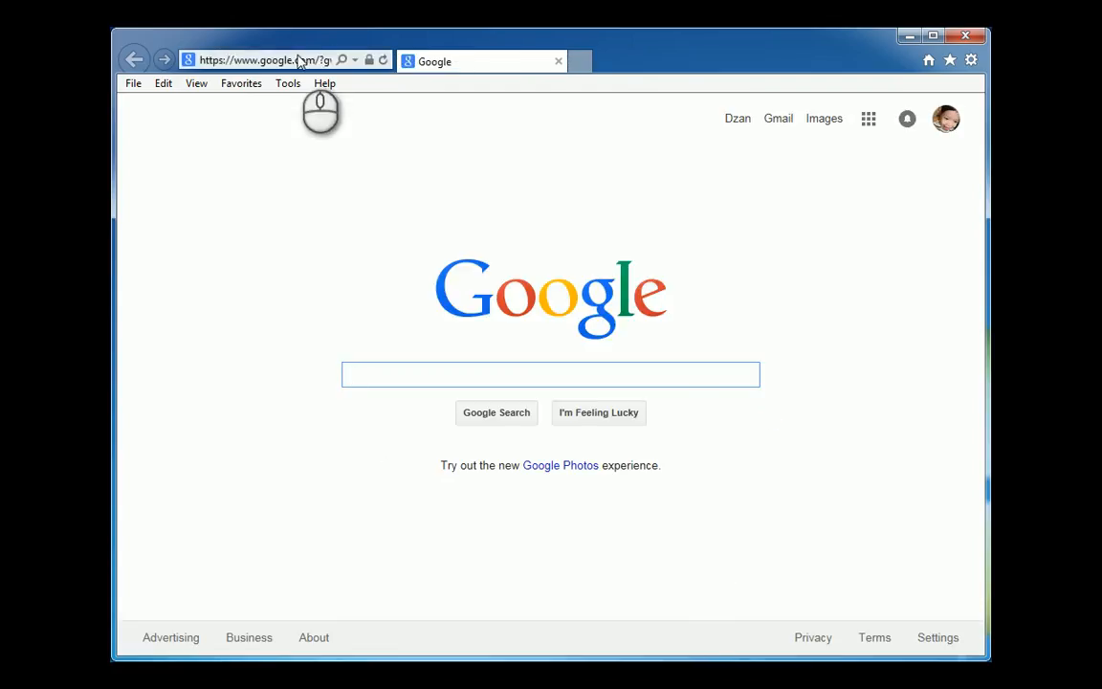
- Search Google for "revit journal file location" and open the Autodesk article "Location of journal files"
type("revit ")
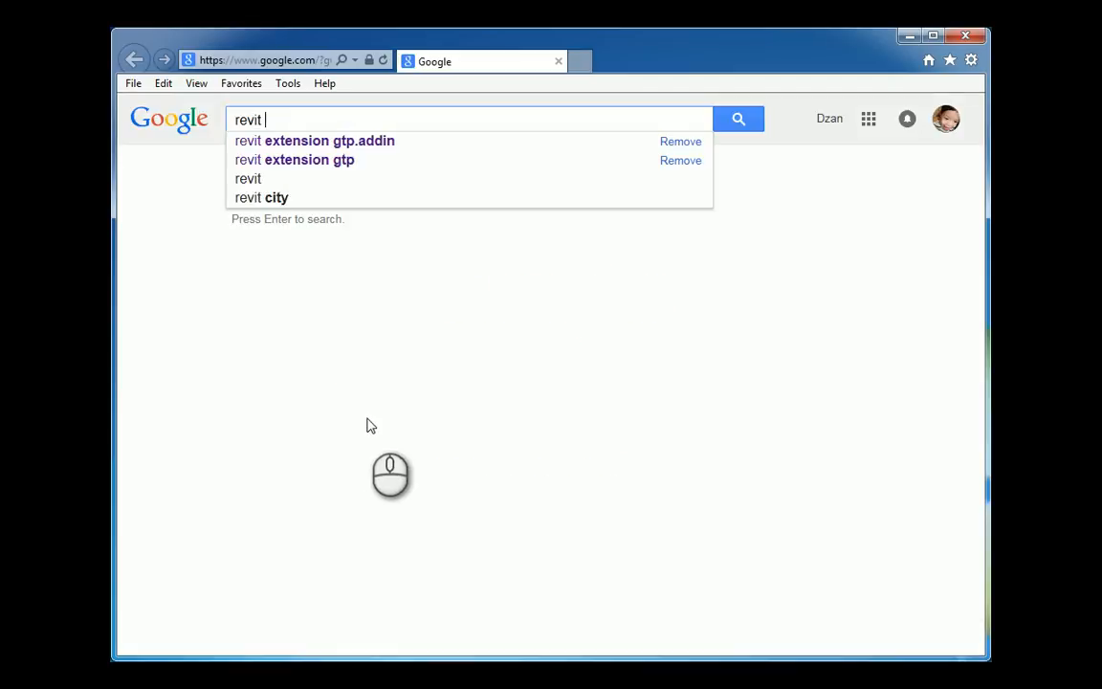
type("jou")
key("Down")
key("Return")
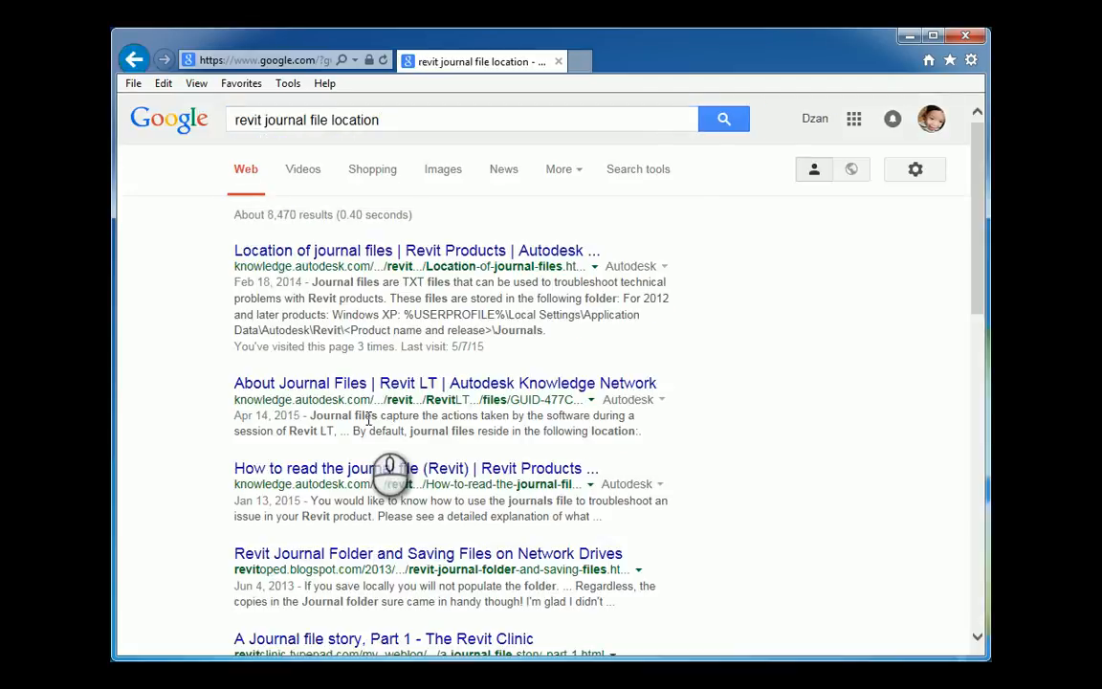
left_click(535, 251)
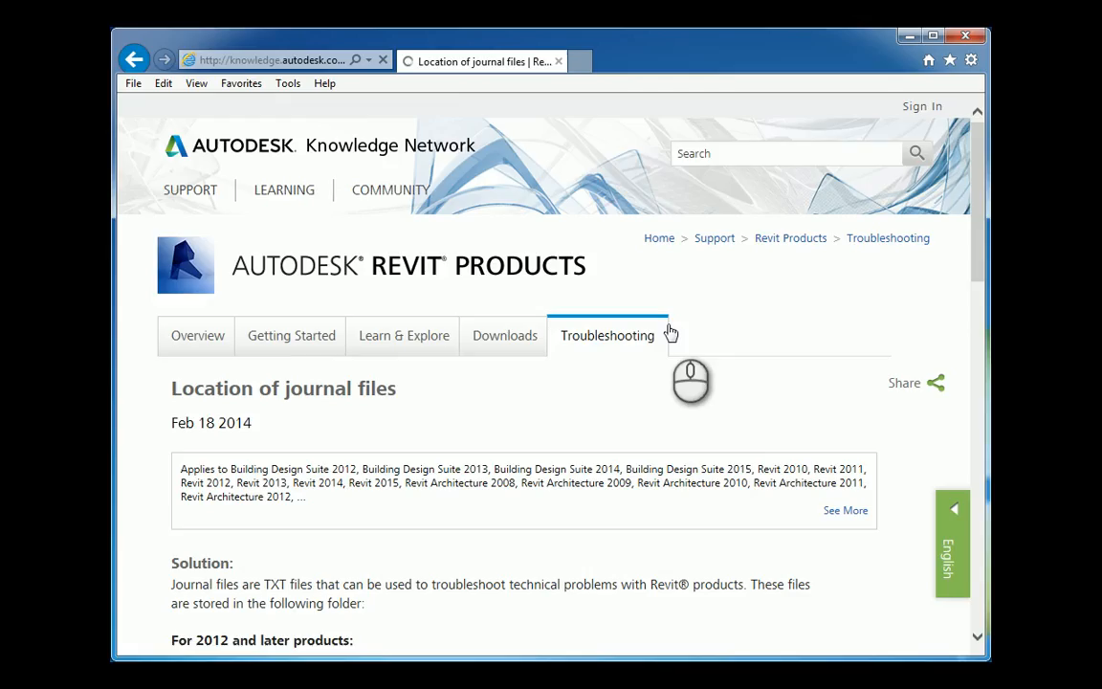
- Copy the path %LOCALAPPDATA%\Autodesk\Revit from the article's Windows 7 entry for 2012 and later products
scroll(697, 426, "down", 5)
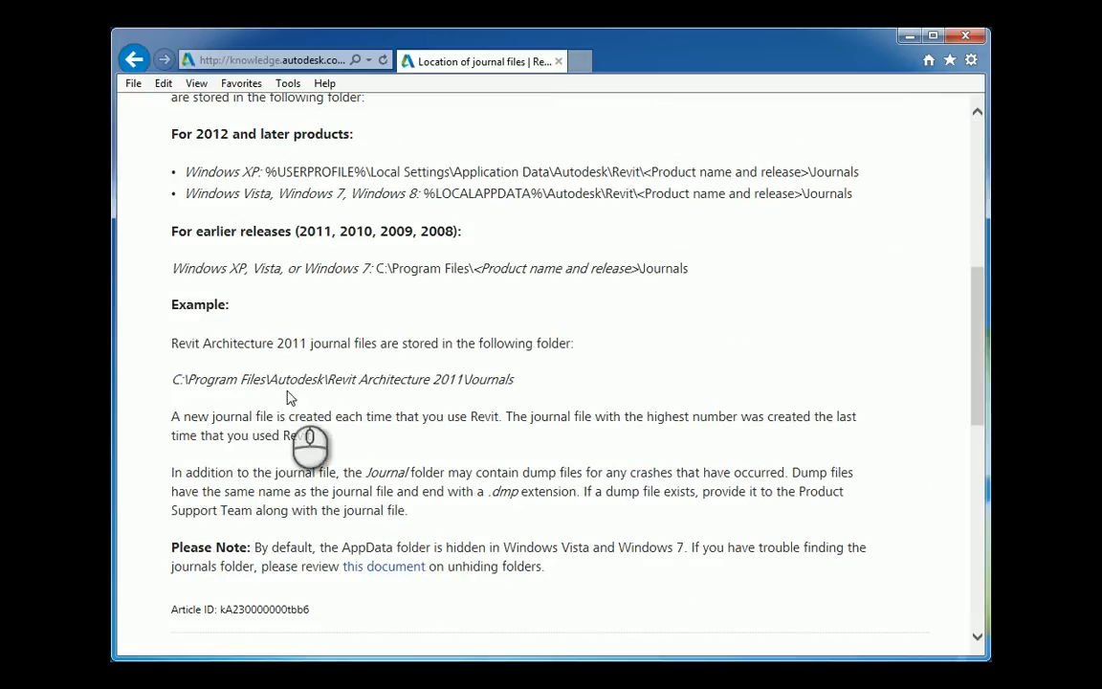
scroll(308, 326, "up", 1)
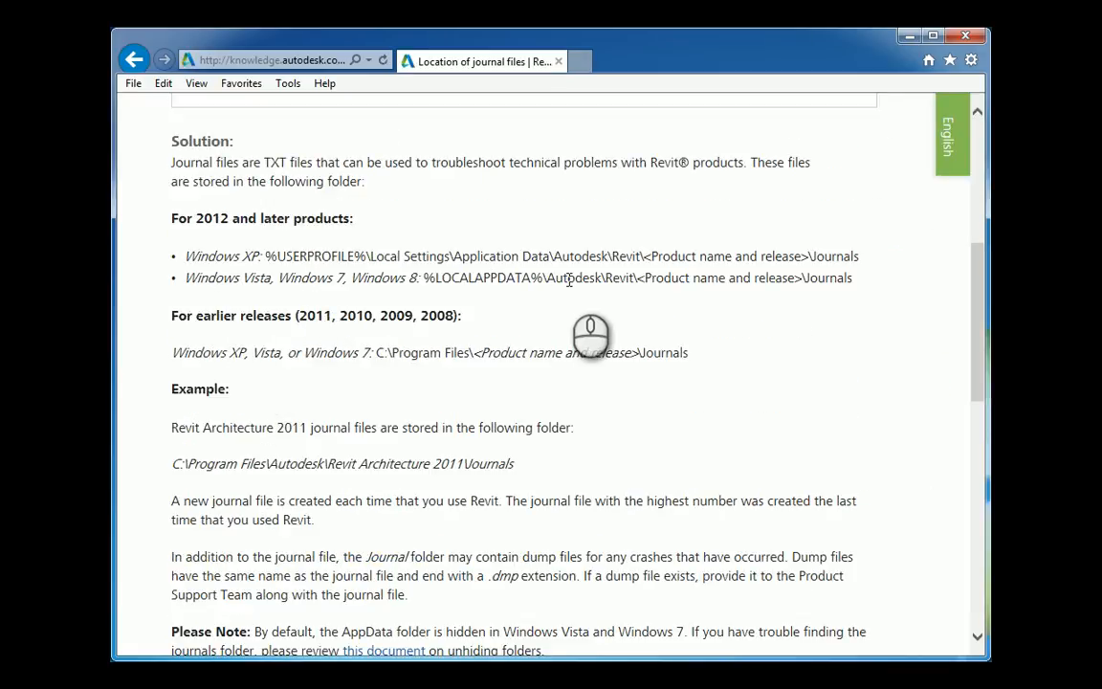
left_click_drag(424, 279, 634, 278)
right_click(629, 279)
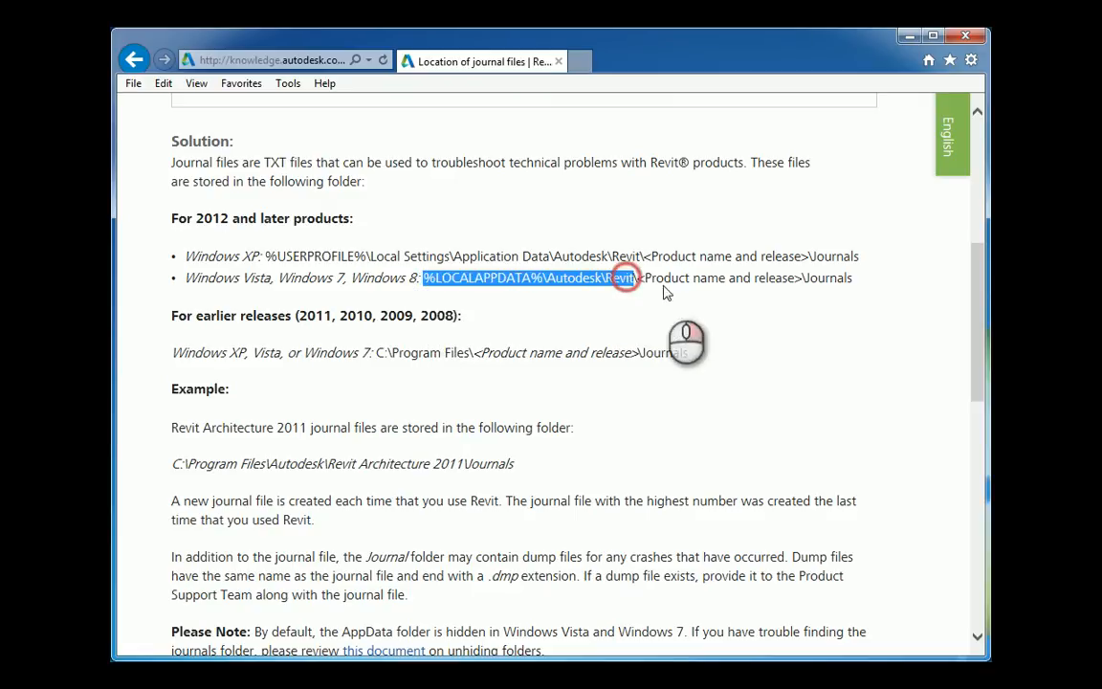
left_click(649, 305)
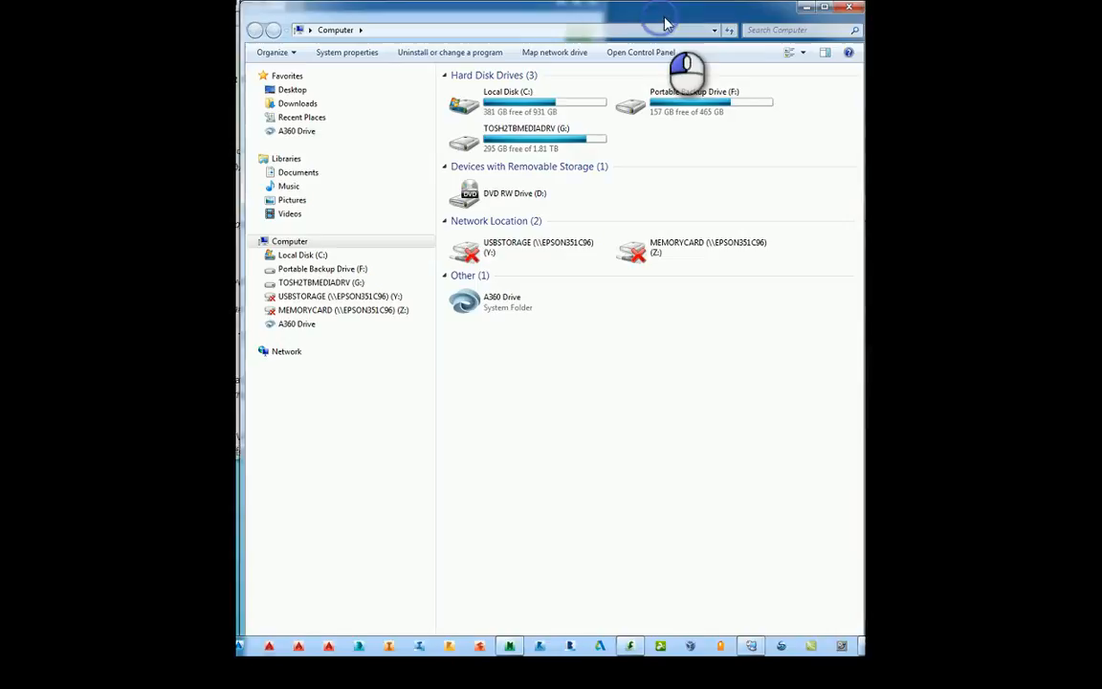
- In Windows Explorer, go to the copied path and open the Journals folder inside Autodesk Revit 2016
left_click(508, 28)
key("ctrl+v")
key("Return")
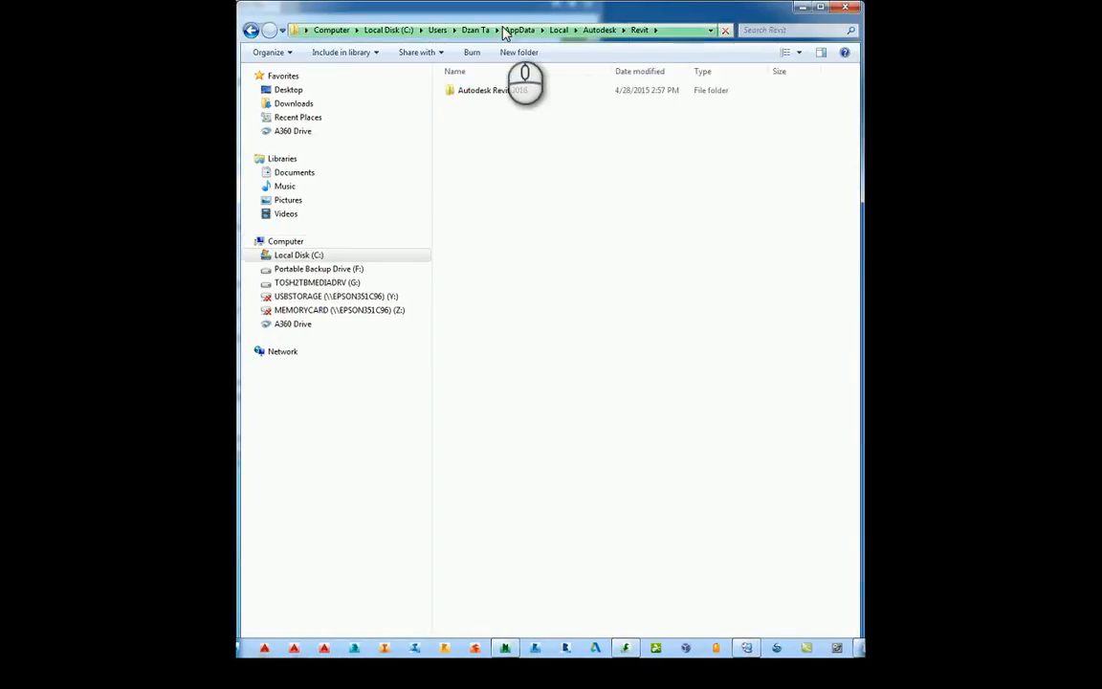
left_click(507, 90)
double_click(510, 90)
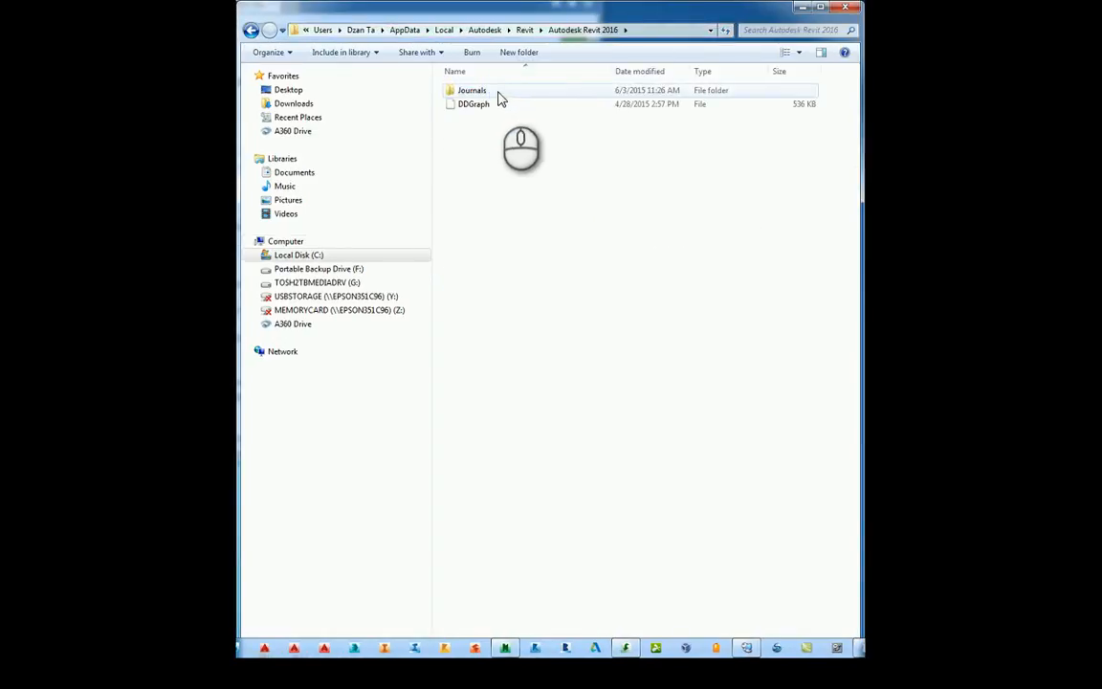
double_click(494, 90)
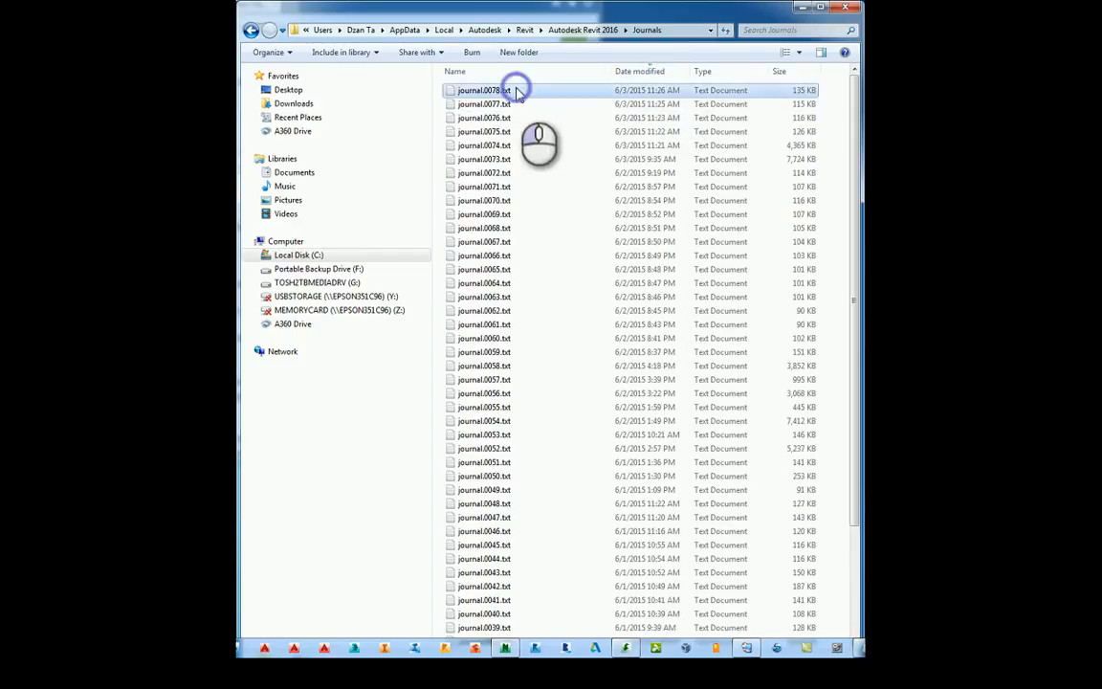
- Copy the latest journal file, journal.0078.txt, into the C:\Temp folder
right_click(515, 90)
left_click(553, 295)
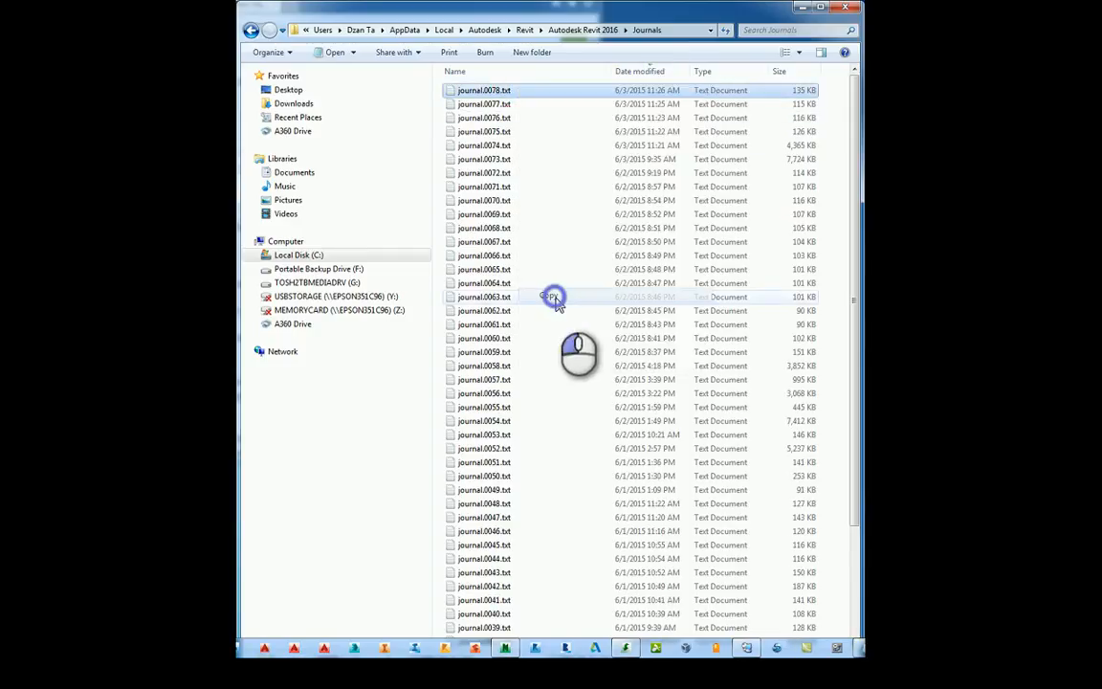
left_click(371, 256)
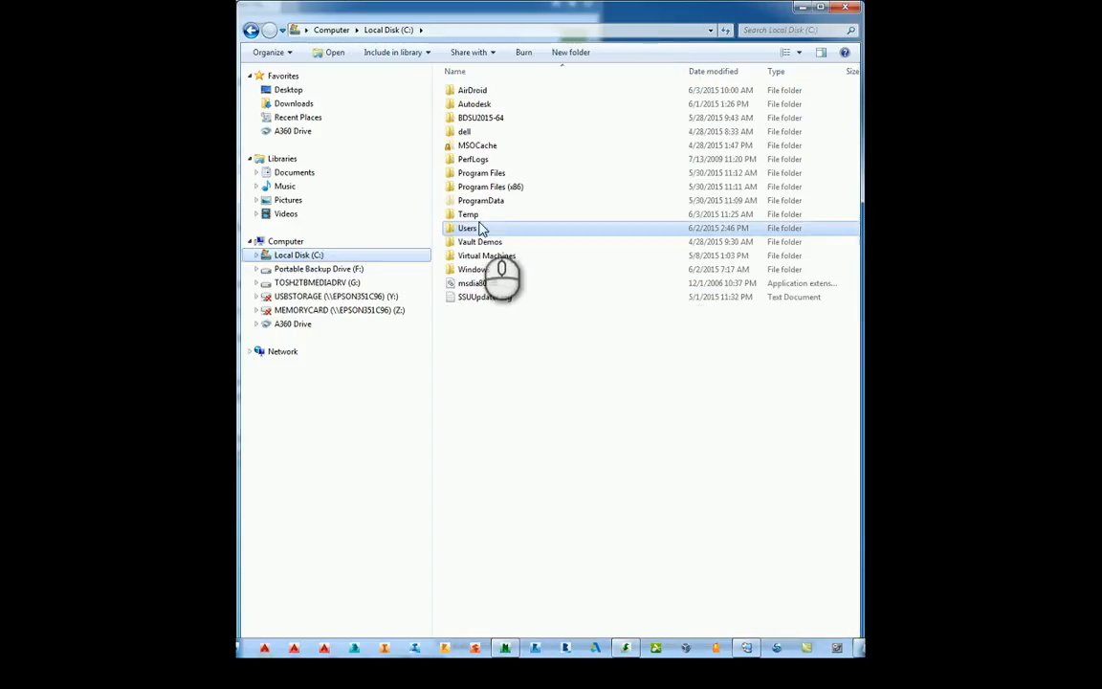
double_click(468, 214)
right_click(589, 581)
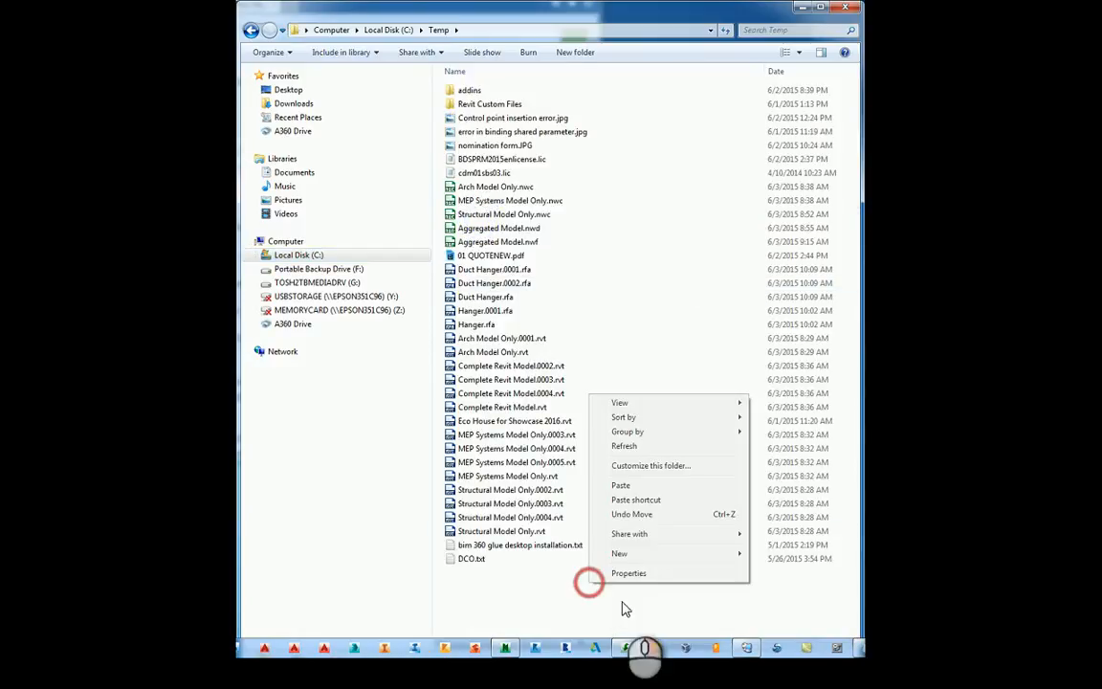
left_click(659, 485)
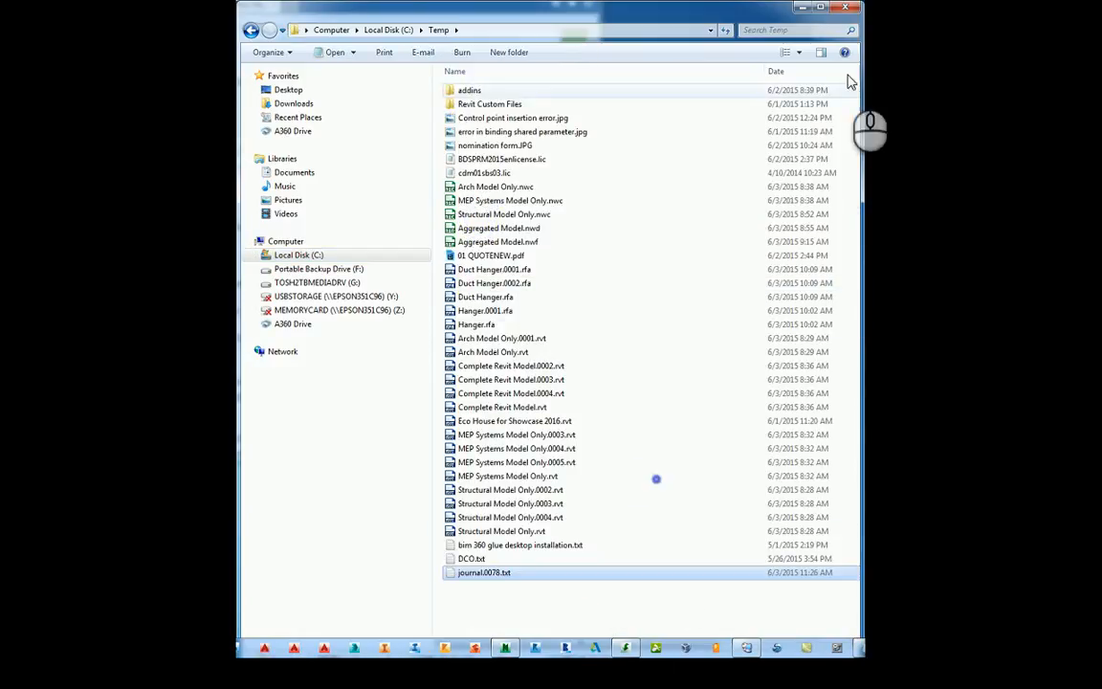
- Close the Explorer and browser windows and switch to the draft reply about the shared parameter binding error in Outlook
left_click(845, 11)
left_click(971, 45)
left_click(125, 655)
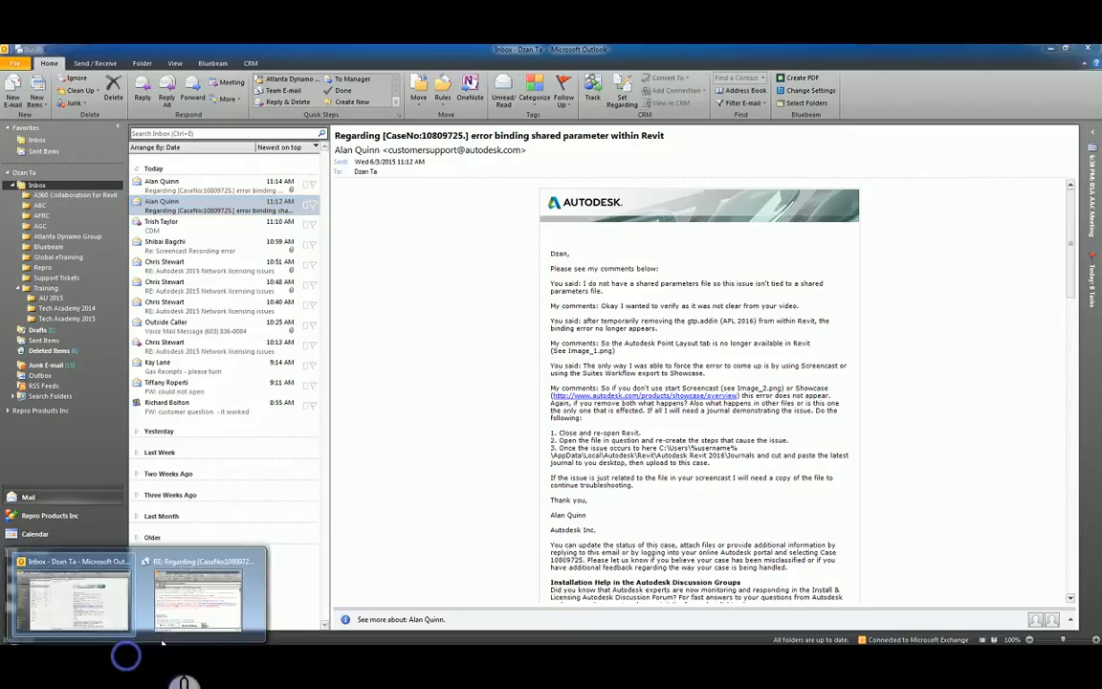
left_click(198, 593)
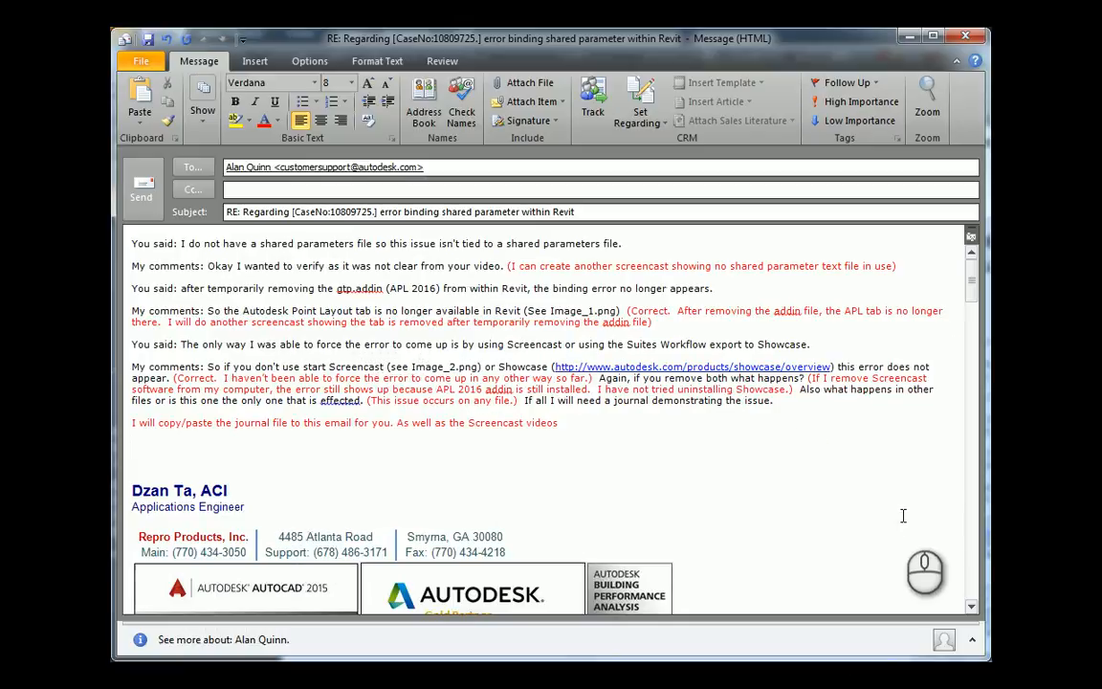
- Attach journal.0078.txt from C:\Temp to the reply email
left_click(297, 463)
left_click(255, 61)
left_click(140, 100)
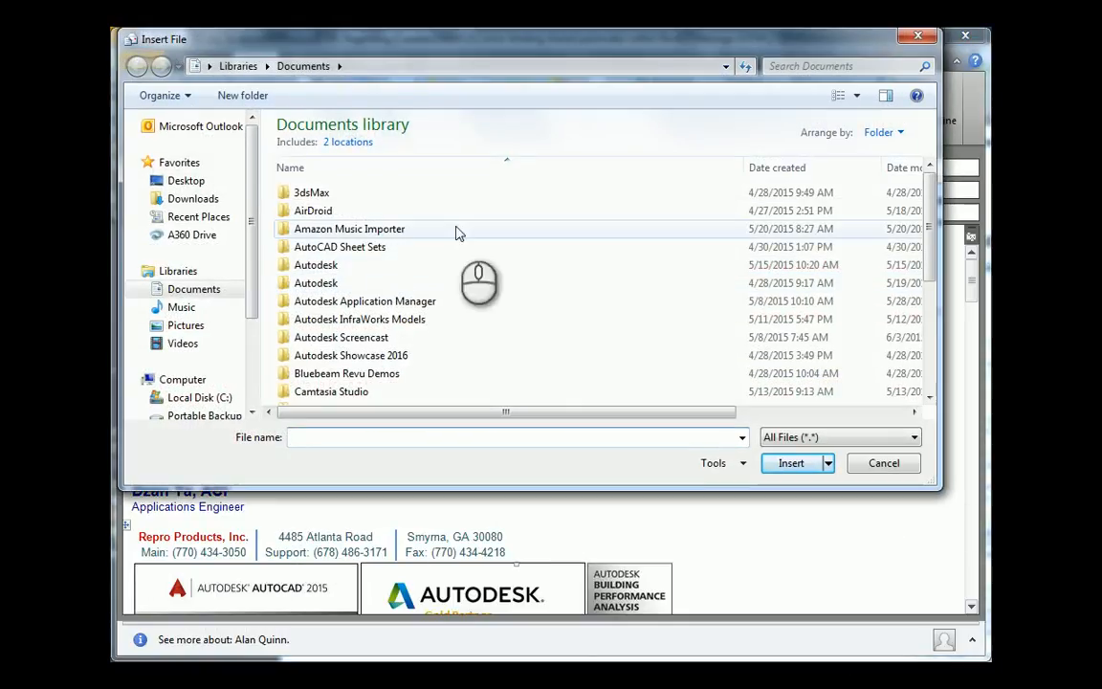
left_click(218, 396)
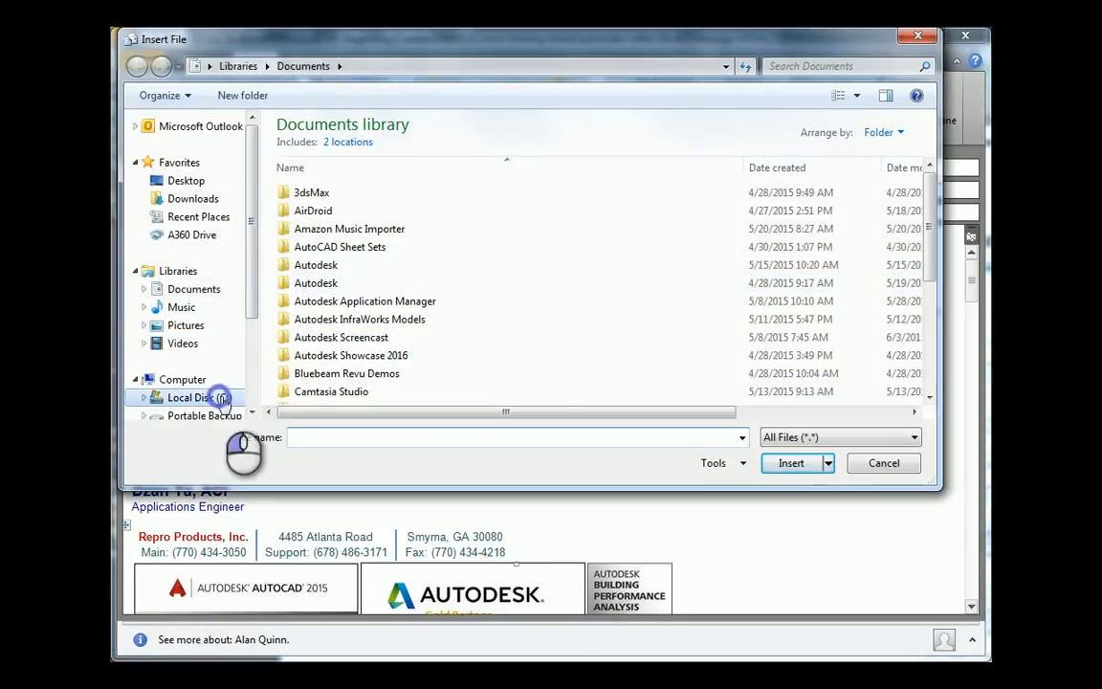
left_click(329, 310)
double_click(329, 310)
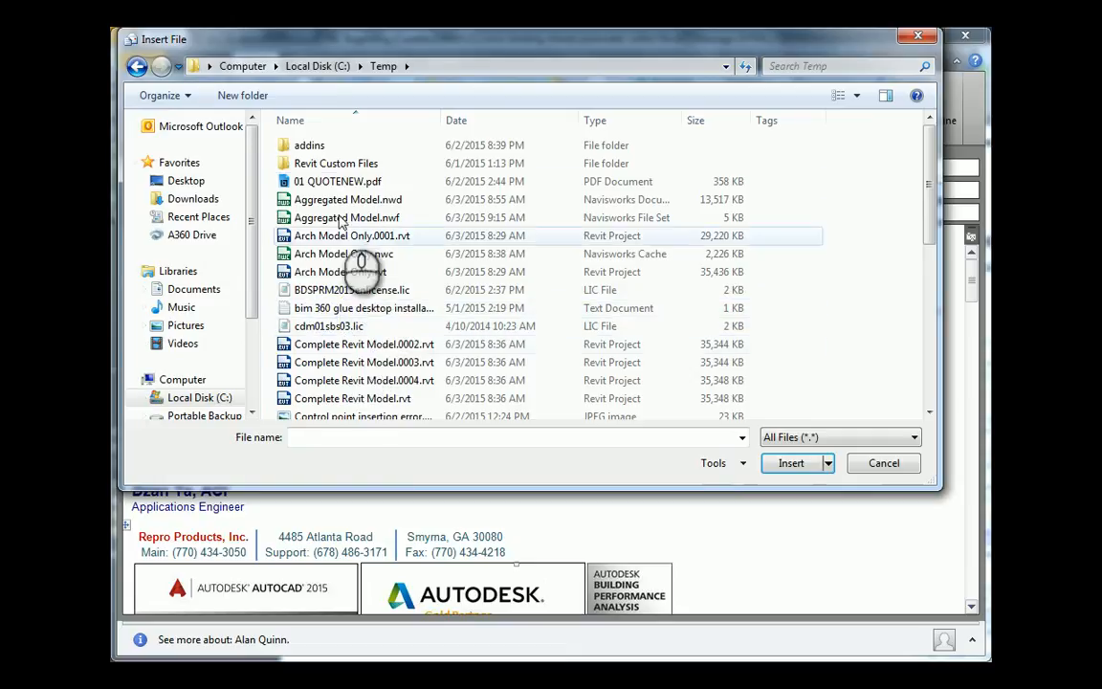
left_click(337, 363)
scroll(354, 402, "down", 4)
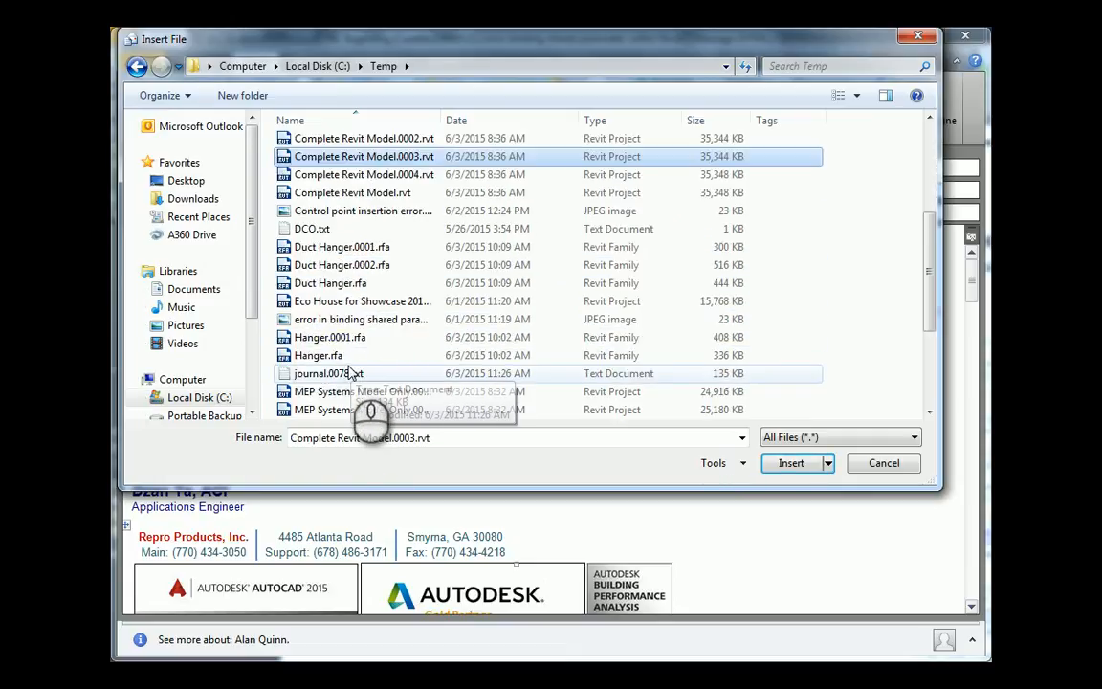
left_click(340, 373)
left_click(790, 463)
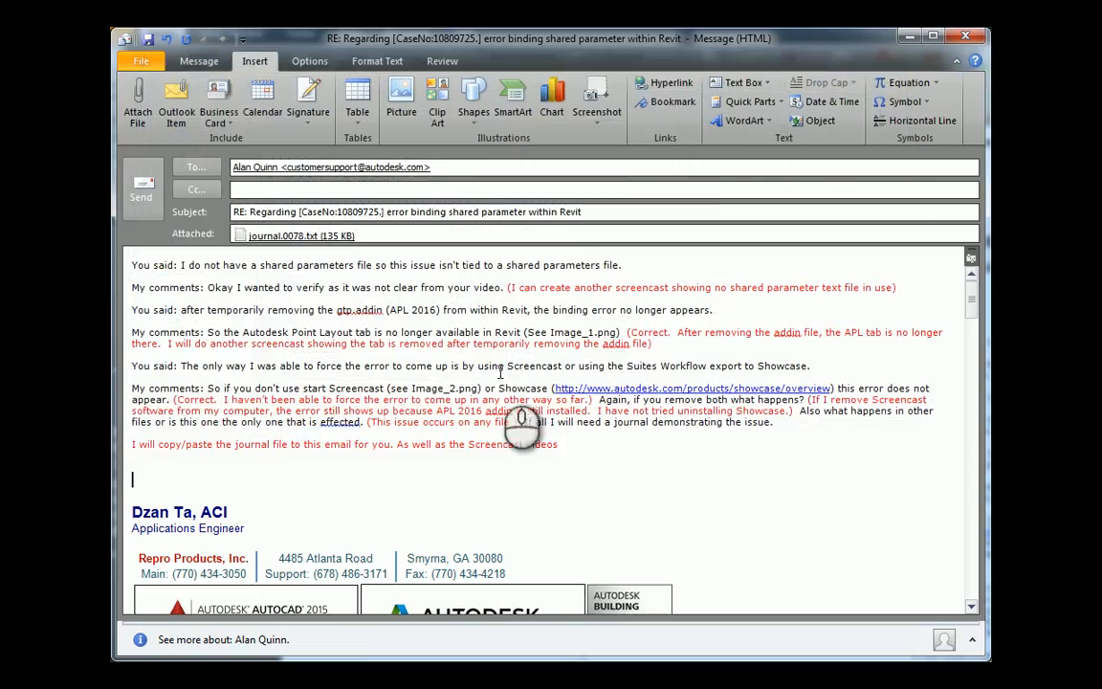
- Attach the Eco House for Showcase 2016.rvt project from C:\Temp to the reply email
left_click(138, 96)
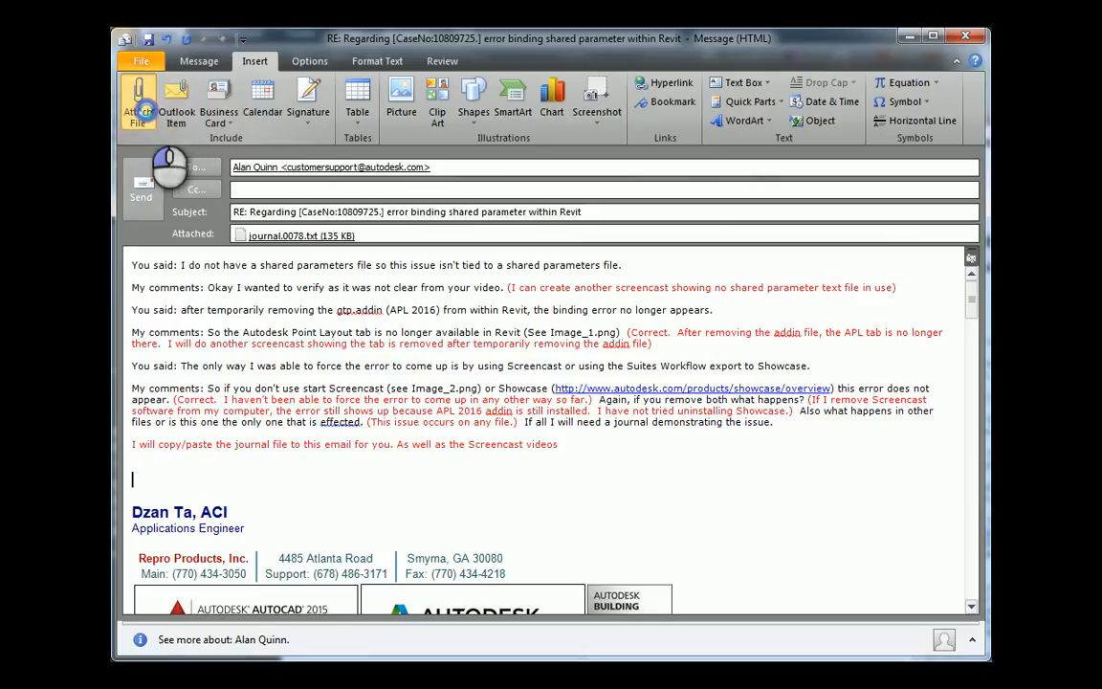
left_click(375, 327)
scroll(381, 330, "down", 3)
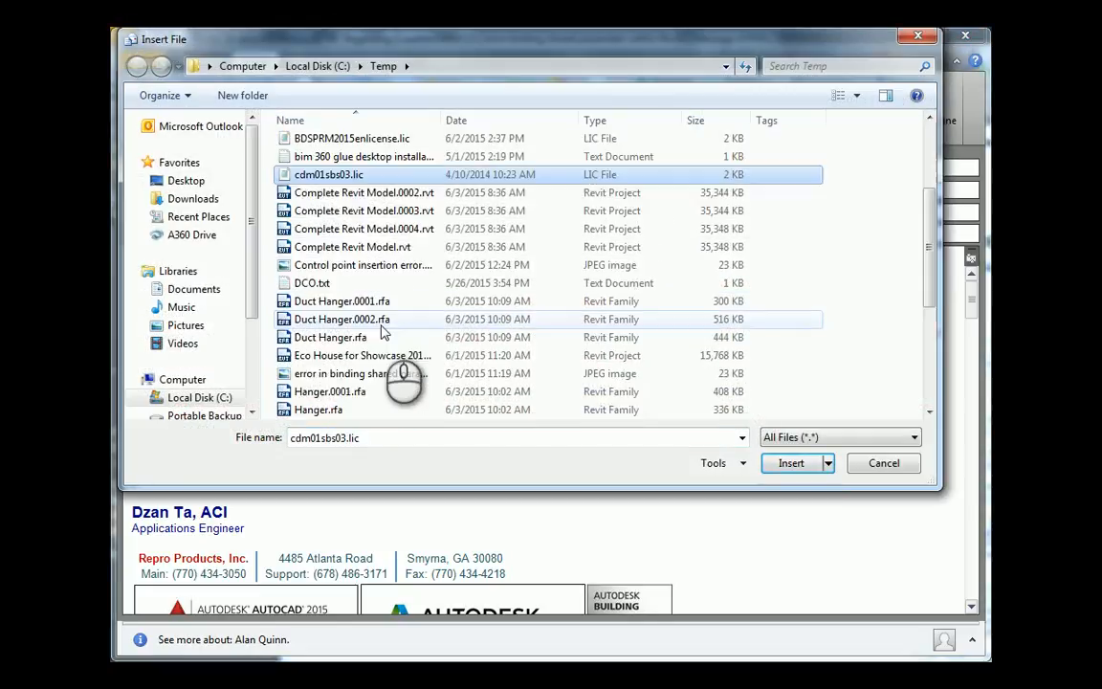
scroll(388, 344, "down", 2)
left_click(381, 247)
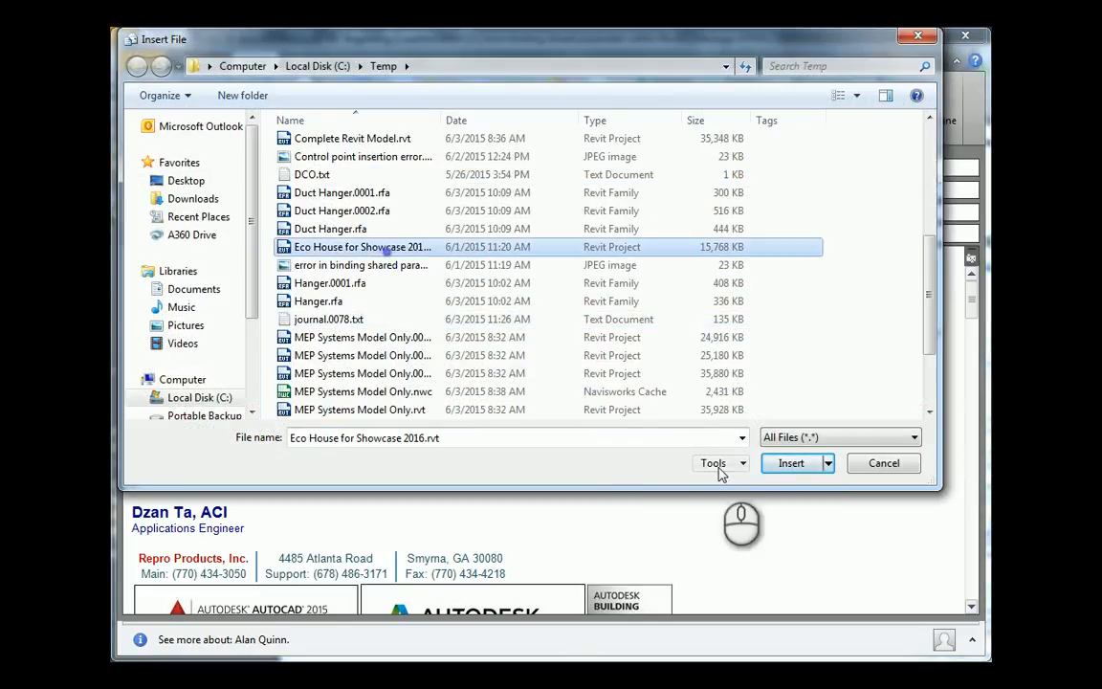
left_click(787, 463)
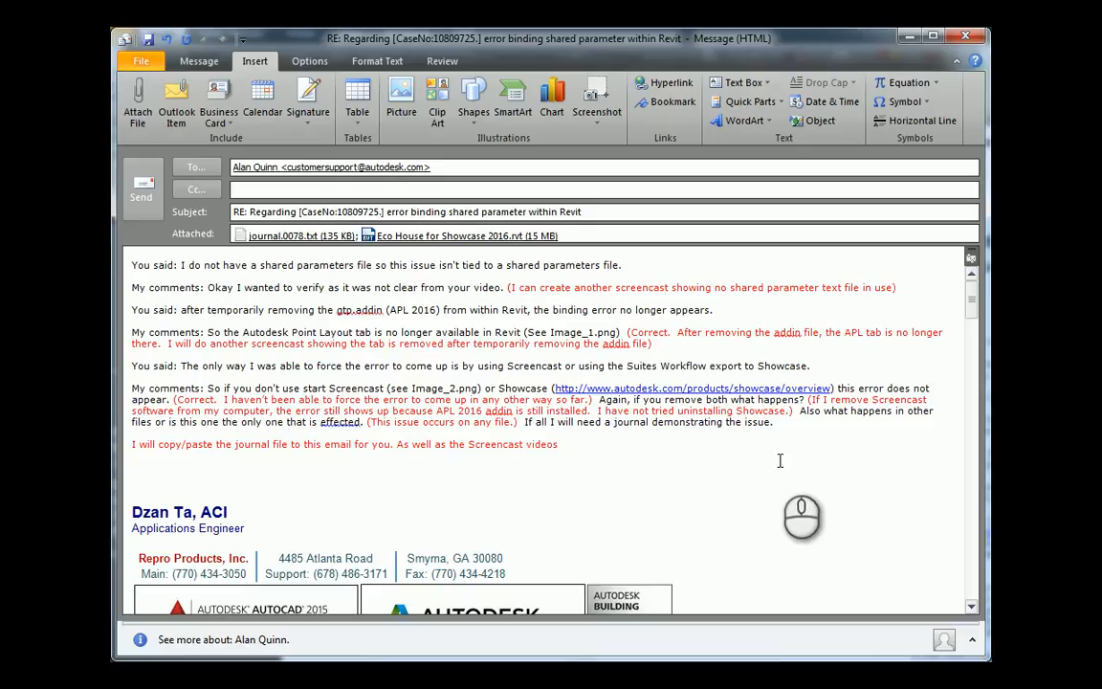
left_click(620, 471)
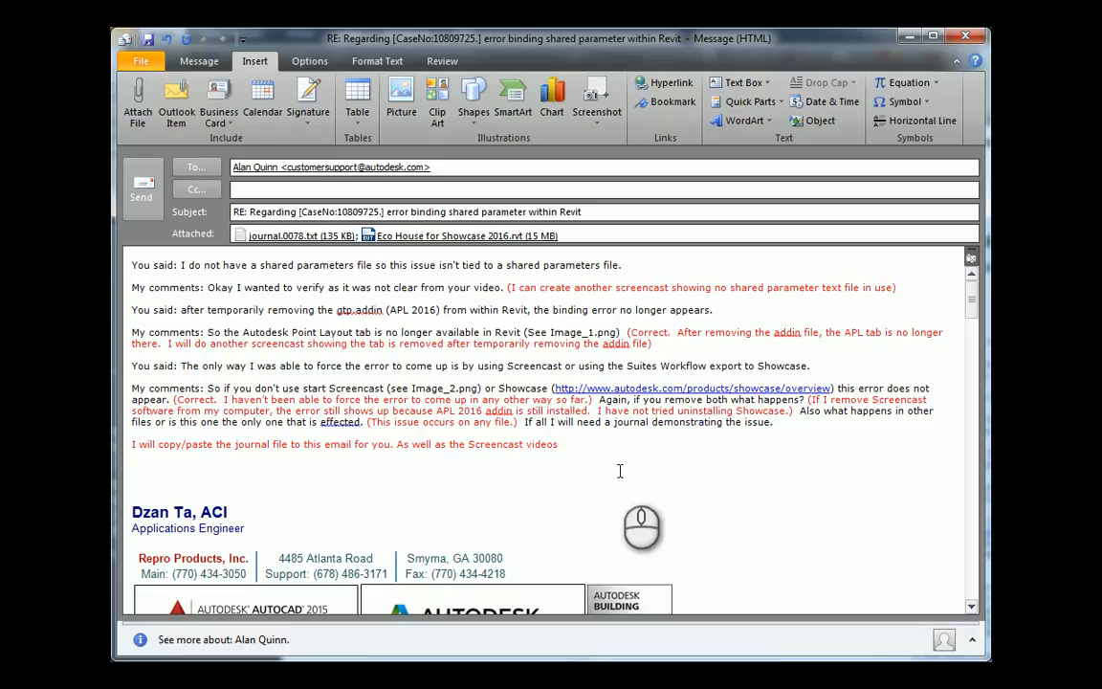